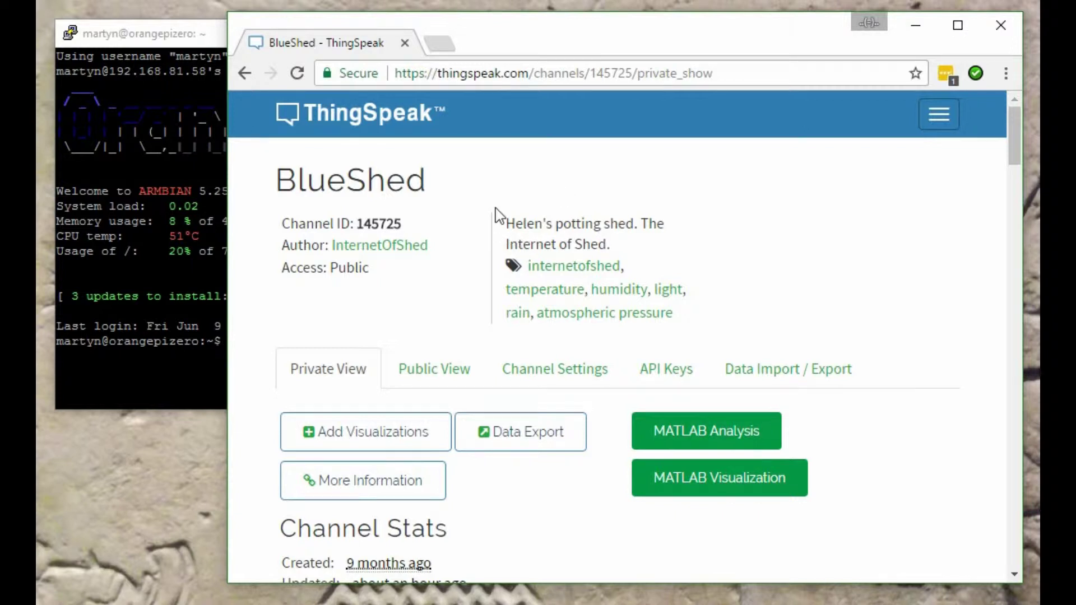
In the PuTTY session, list the files in the Orange Pi home folder.
scroll(469, 202, "down", 6)
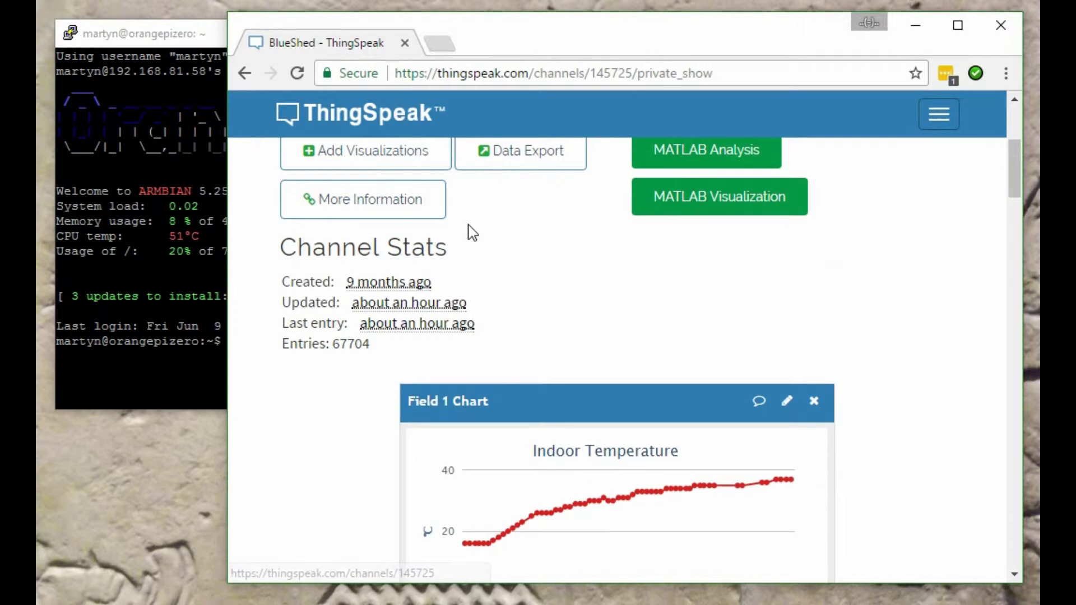
scroll(472, 248, "down", 2)
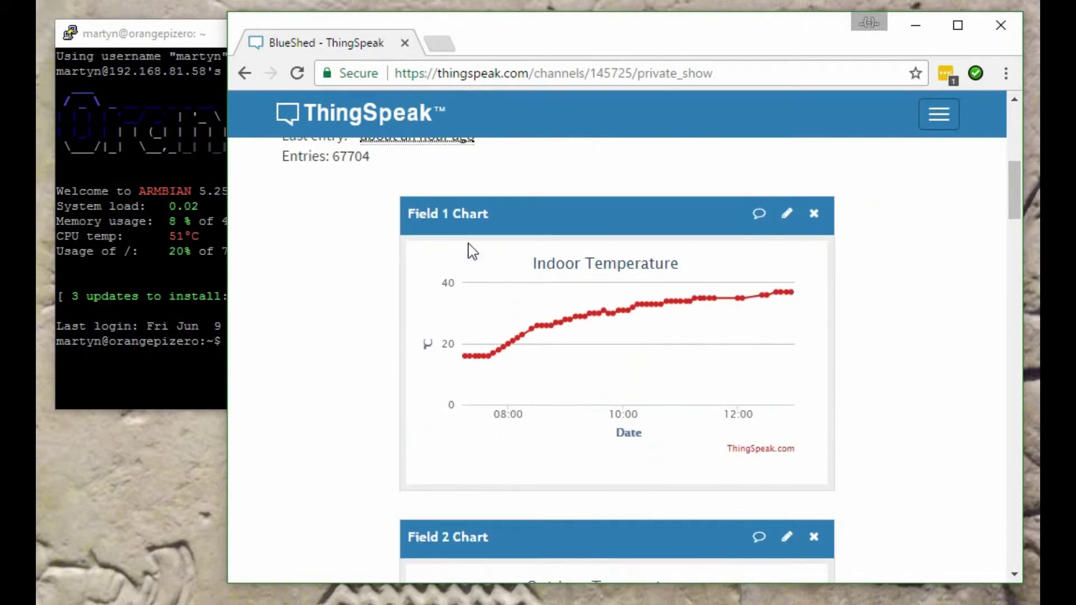
scroll(473, 251, "down", 7)
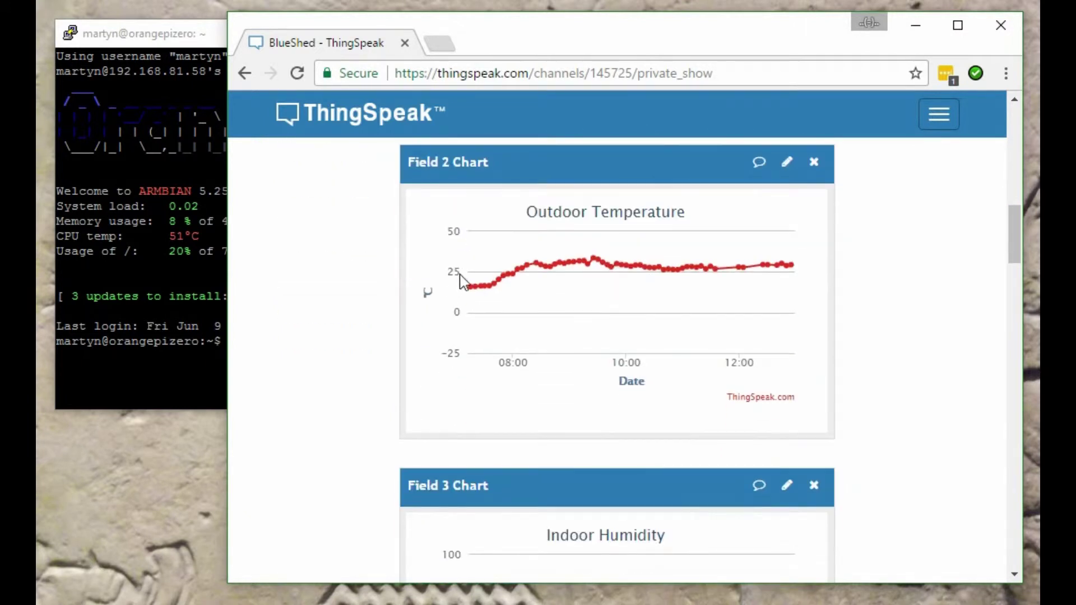
scroll(461, 280, "up", 10)
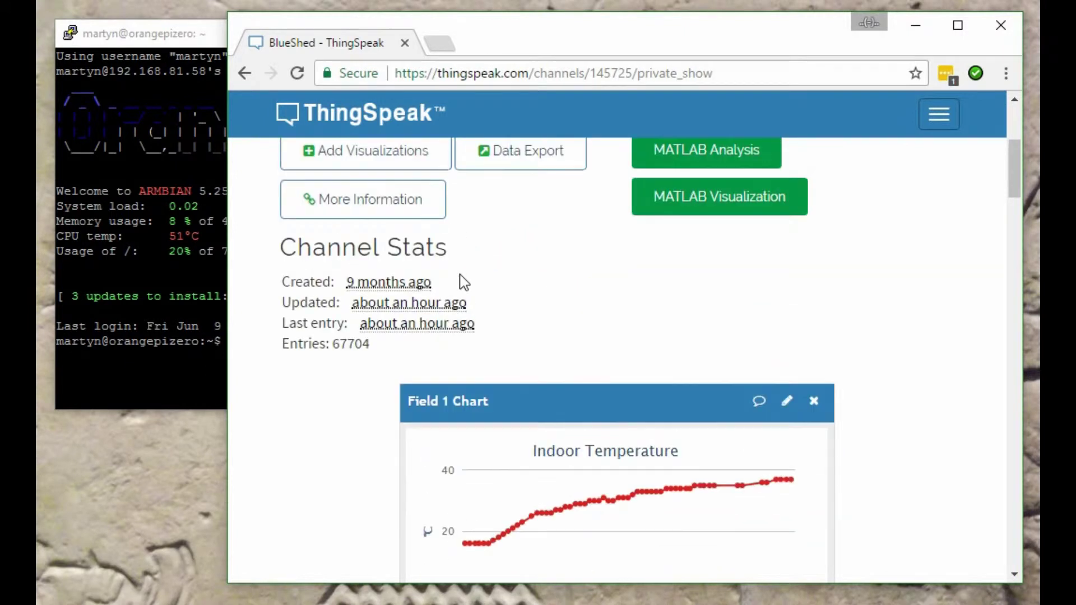
scroll(464, 282, "up", 5)
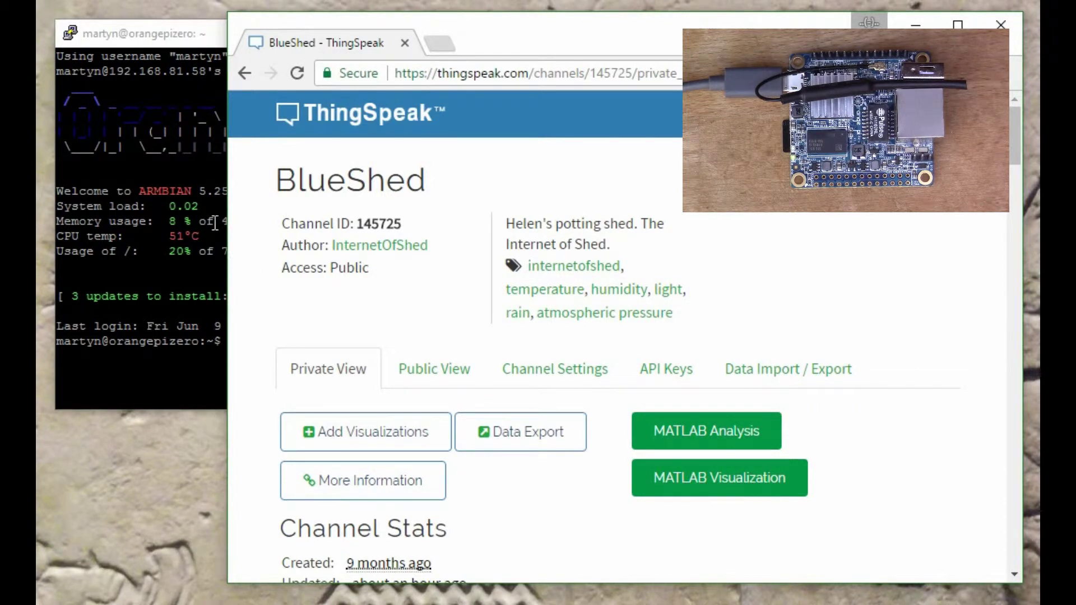
left_click(176, 209)
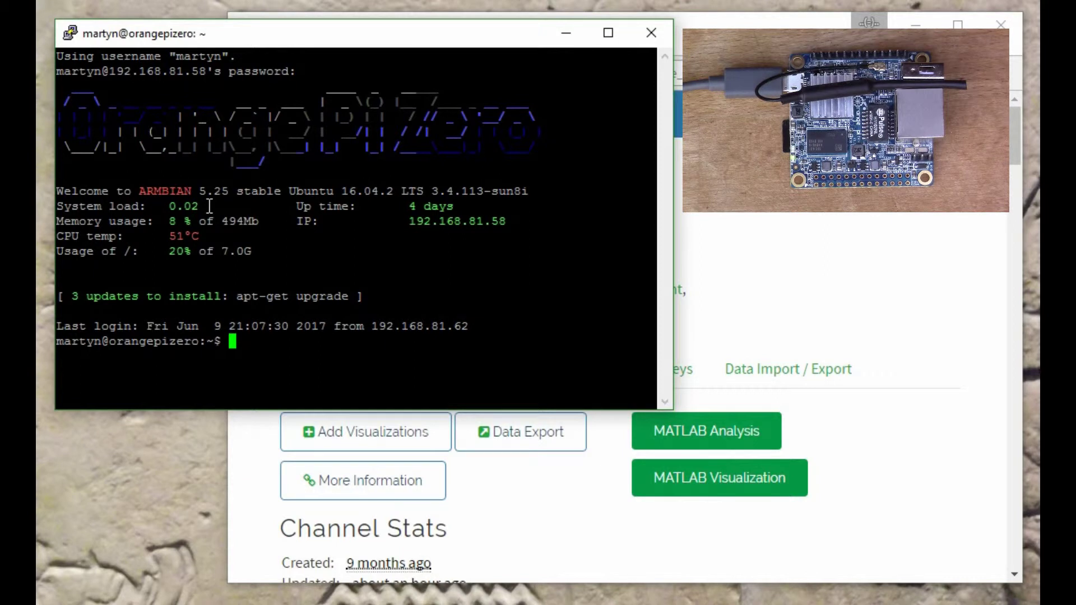
key("Return")
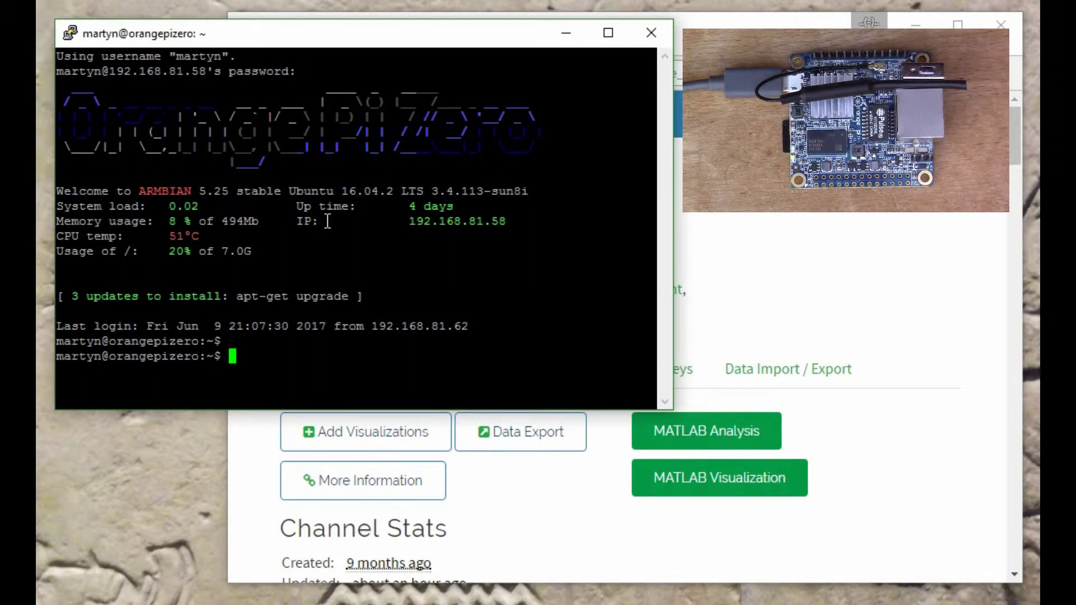
type("ls")
key("Return")
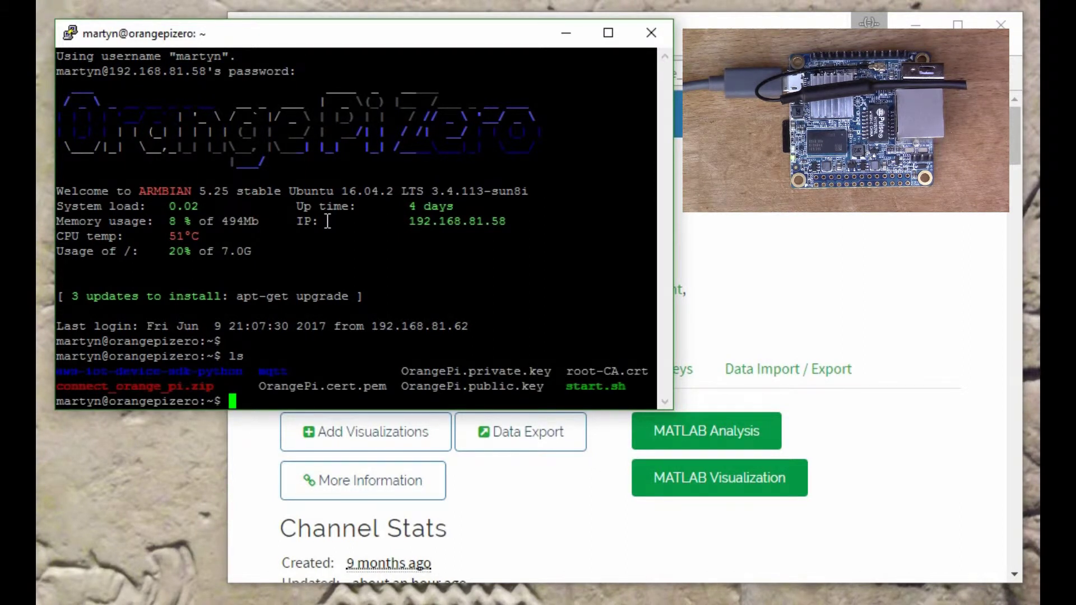
Change into the mqtt folder and list its scripts, r.py and x.py.
type("cd mqtt")
key("Return")
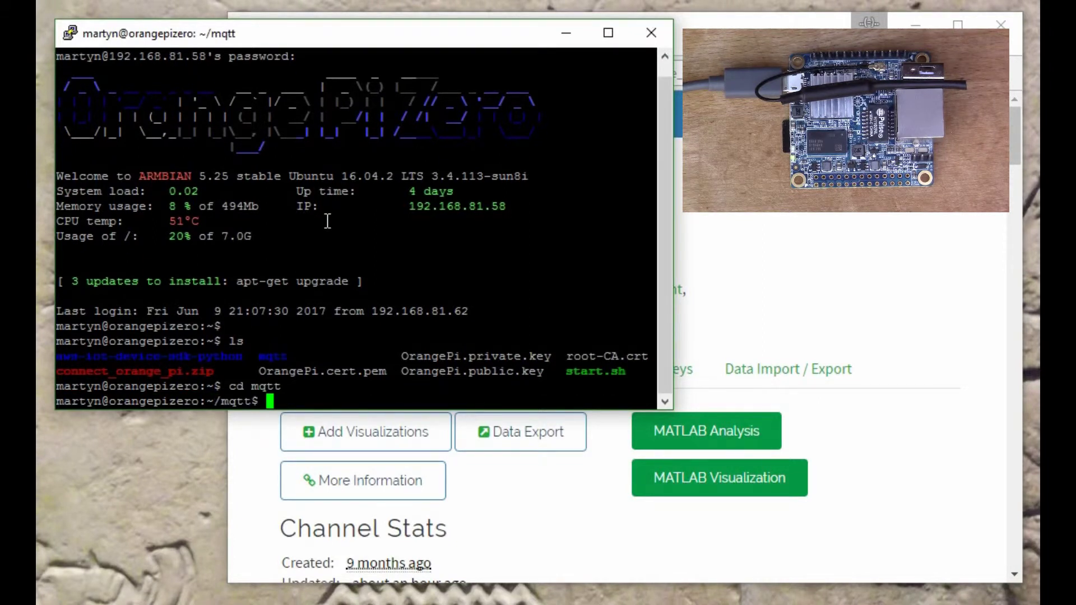
type("ls")
key("Return")
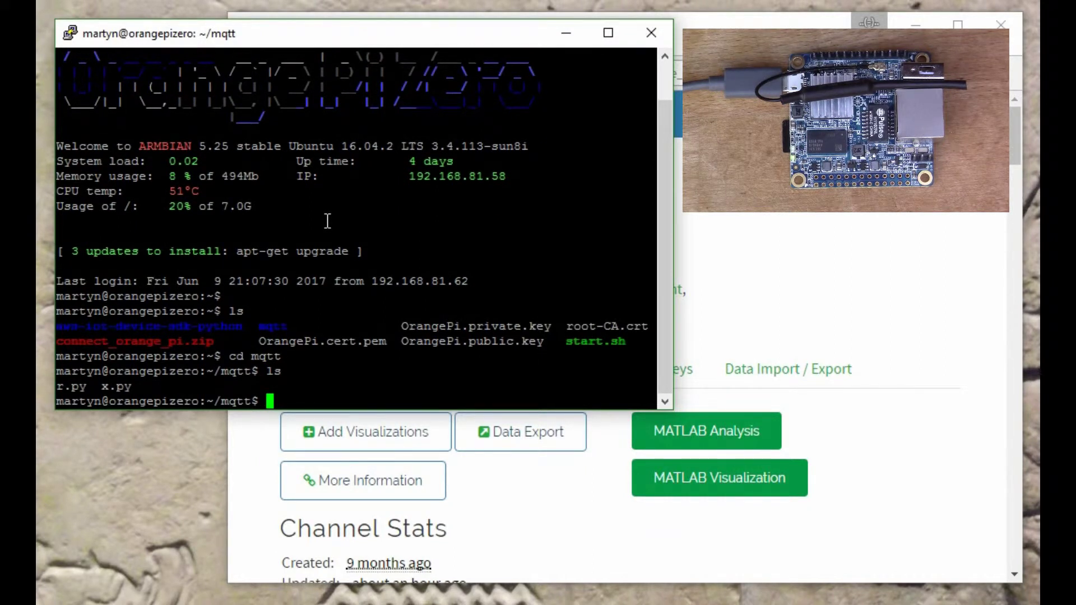
Open r.py in vi, look through its lines, and switch back to the ThingSpeak page.
type("vi r.py")
key("Return")
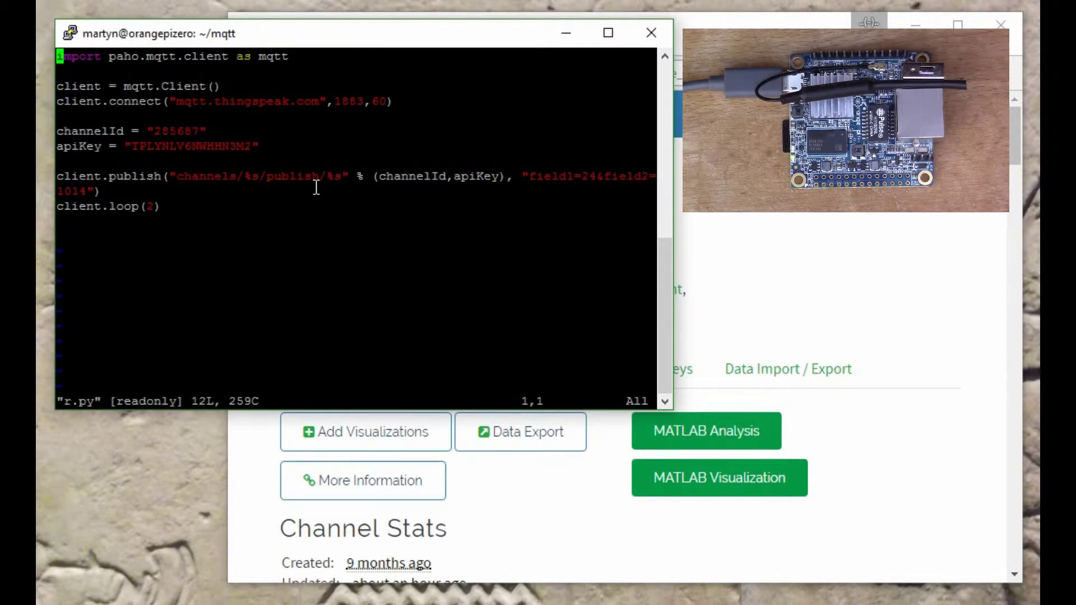
key("Down")
key("Down")
key("Down")
key("Down")
key("Down")
key("Down")
key("Down")
key("Down")
key("alt+Tab")
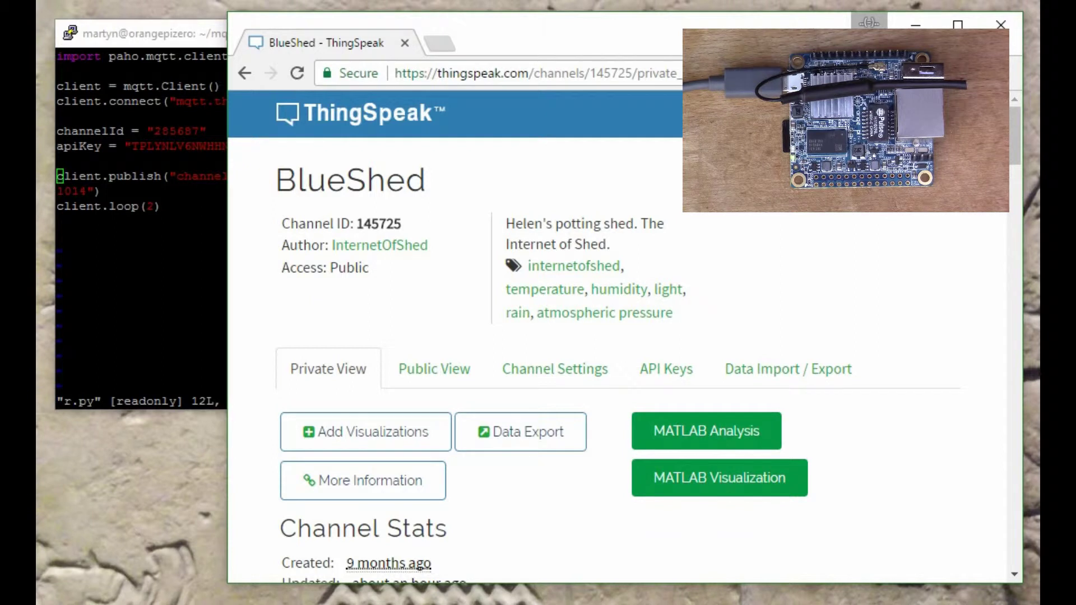
Go to My Channels and start a new channel.
scroll(408, 341, "down", 5)
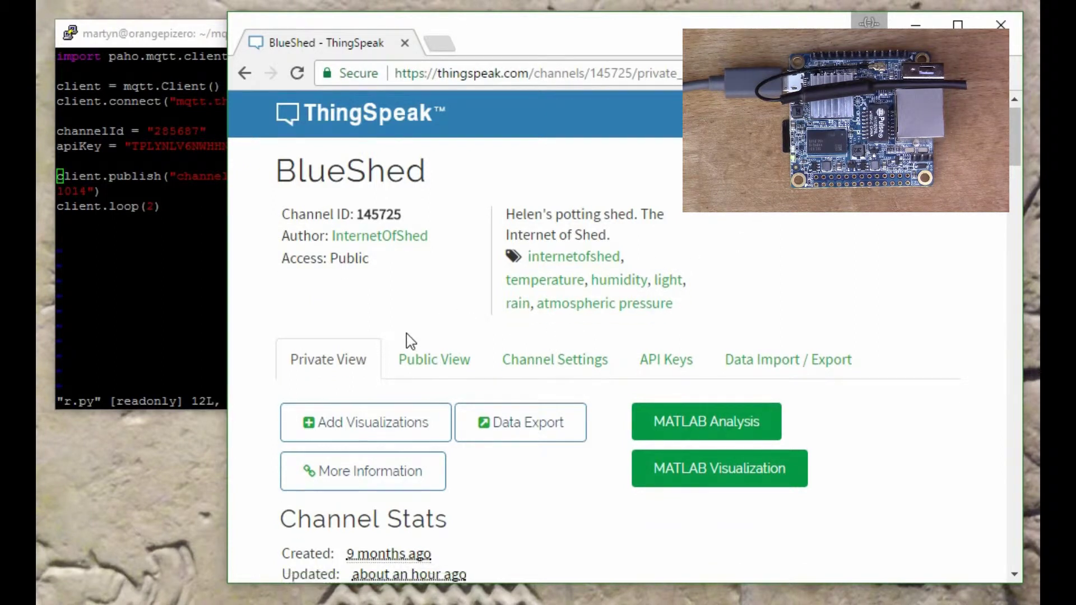
scroll(408, 341, "up", 3)
scroll(410, 342, "up", 2)
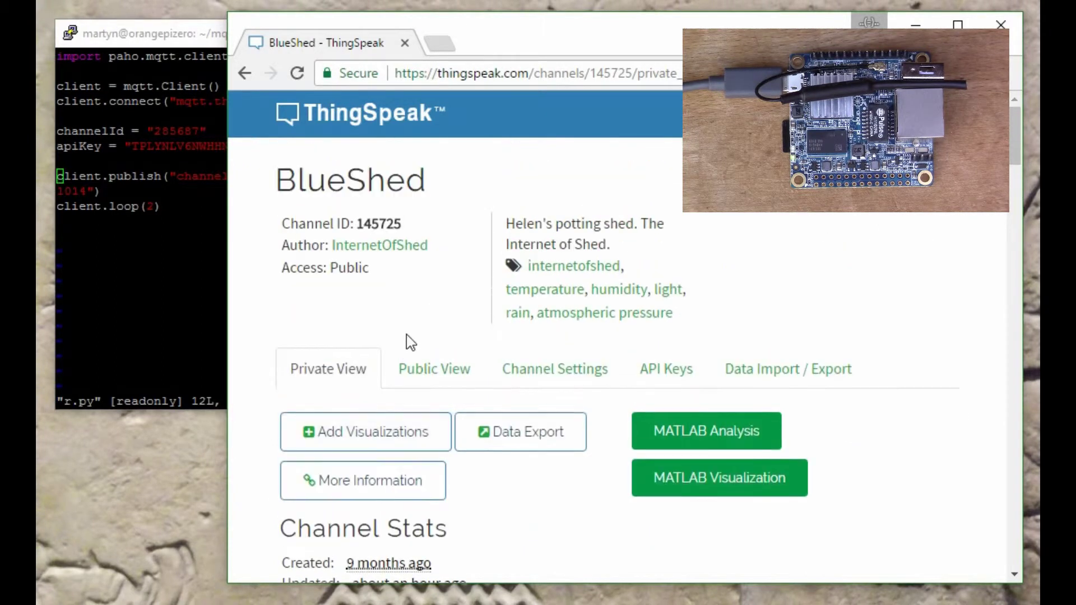
left_click(429, 381)
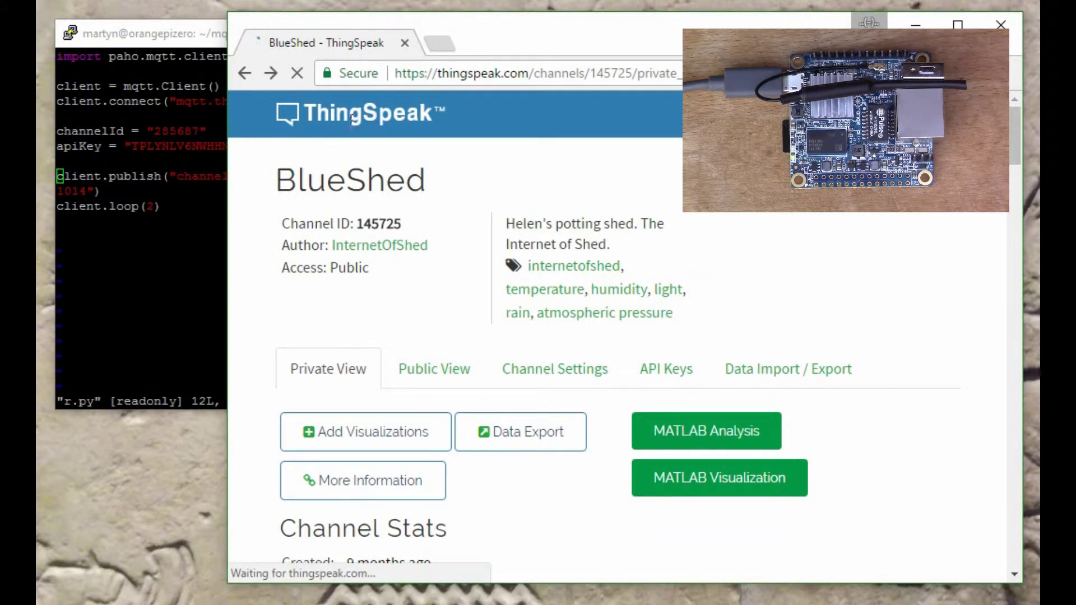
left_click(245, 75)
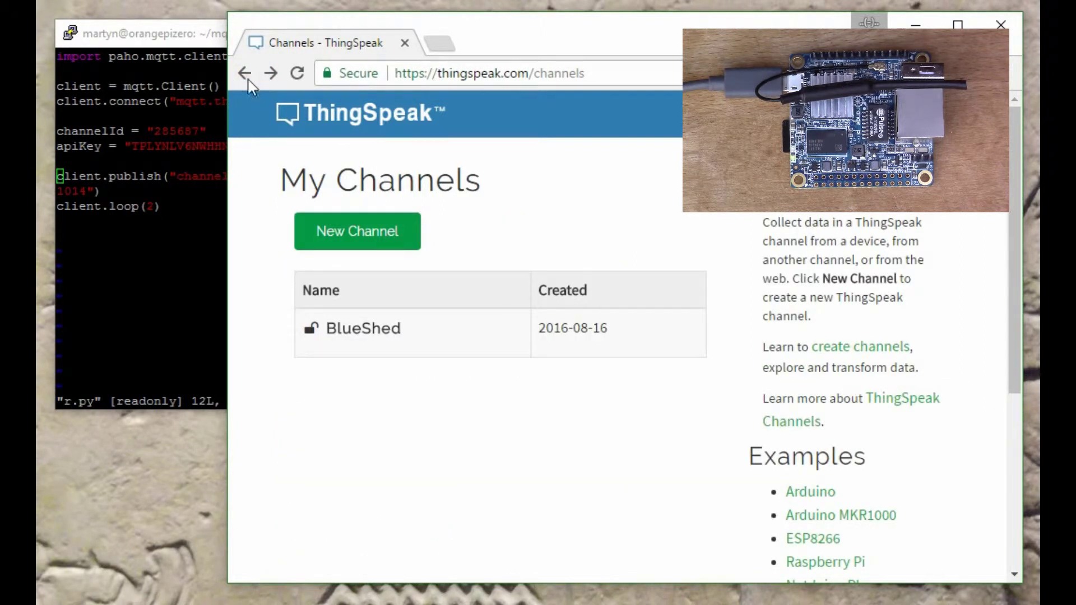
left_click(379, 228)
Name the channel 'IoT' with the description 'Sensors on the Orange Pi'.
left_click(431, 227)
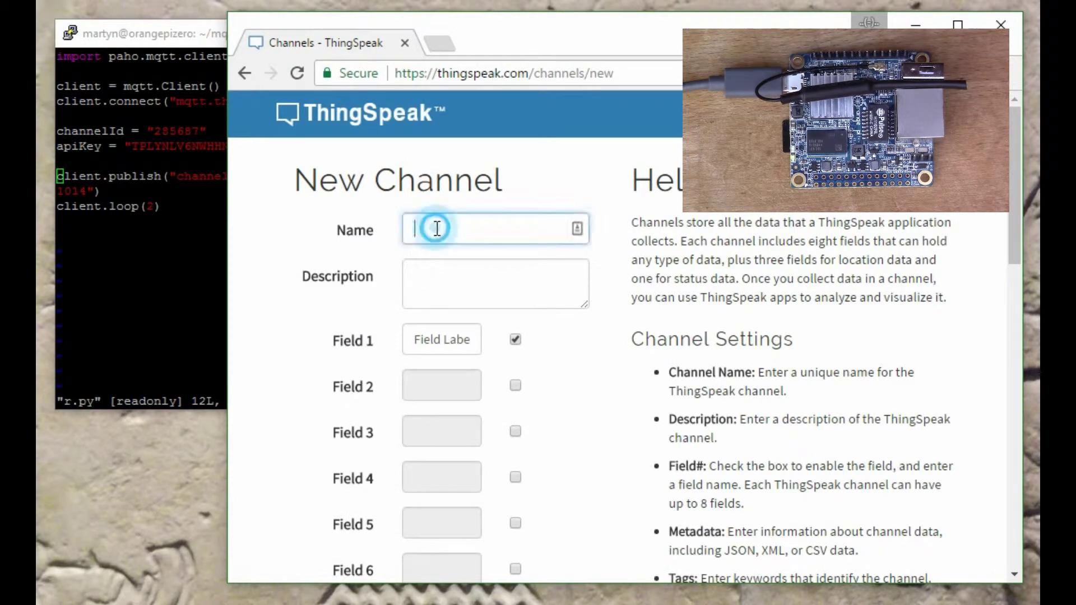
type("IoT")
key("Tab")
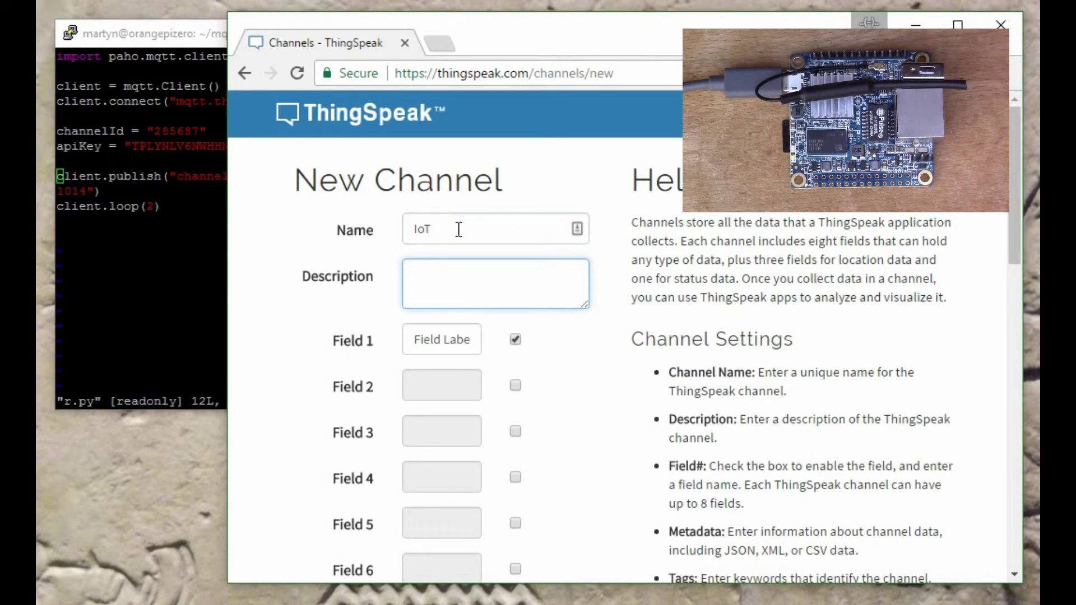
type("Sensors on the Orange Pi")
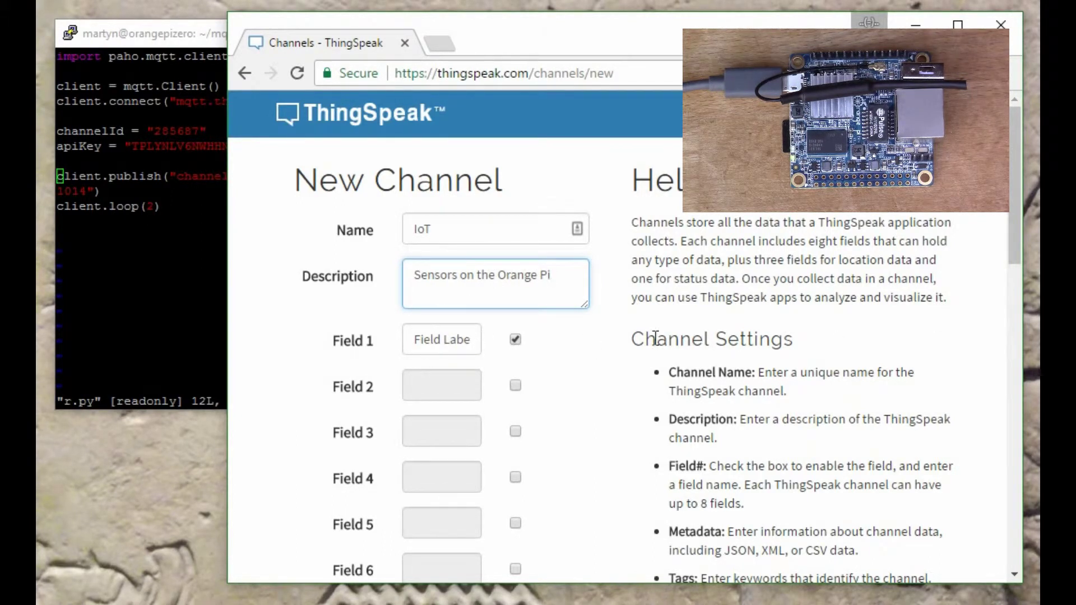
Label Field 1 'temp', add Field 2 'pressure', and save the channel.
left_click(470, 340)
left_click_drag(416, 338, 486, 334)
type("te")
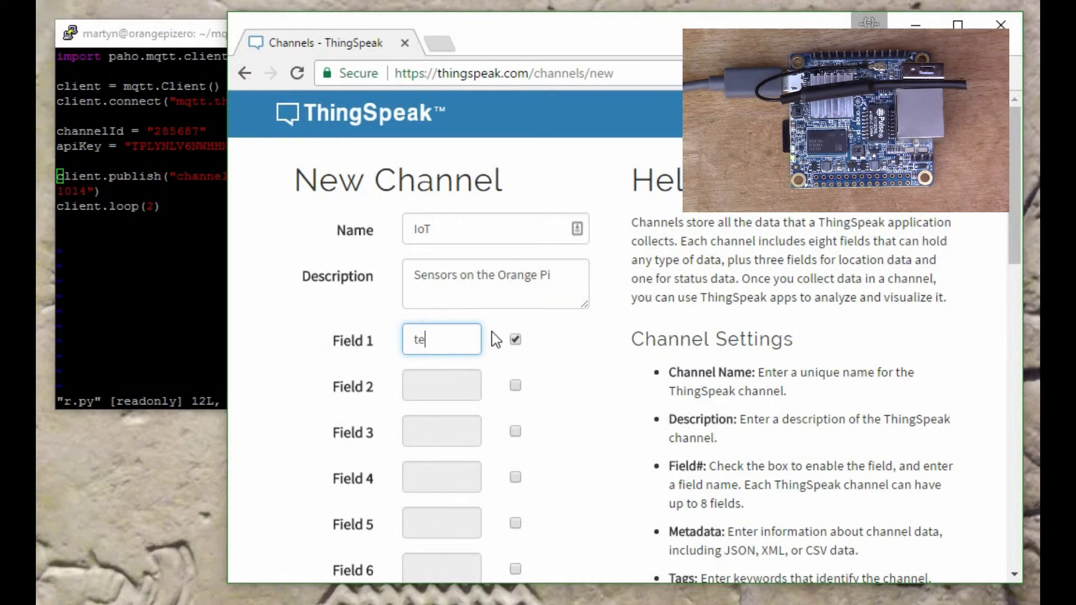
type("mp")
left_click(515, 385)
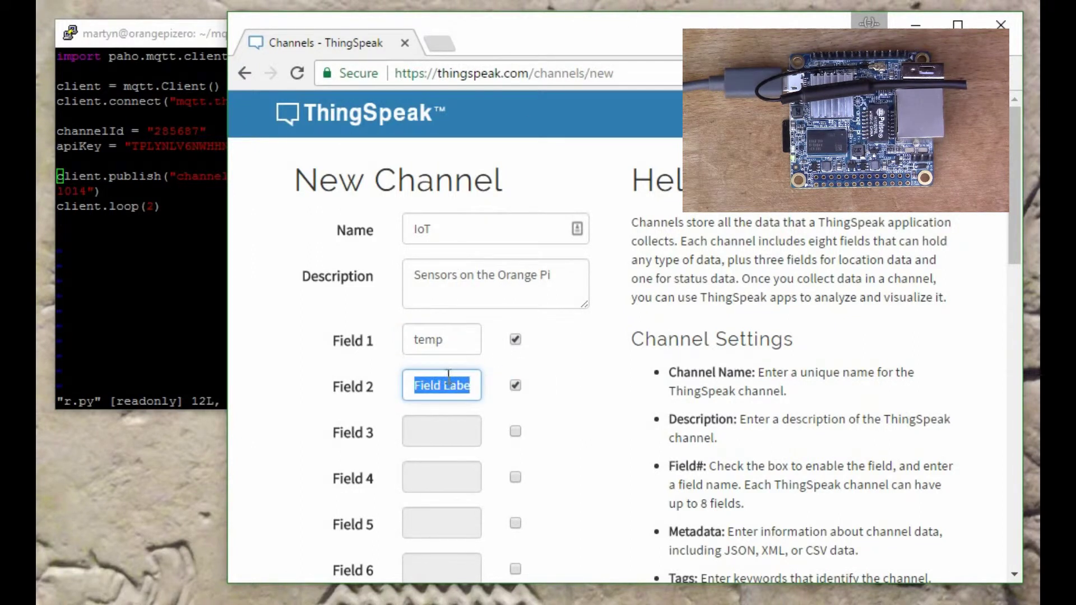
type("pressure")
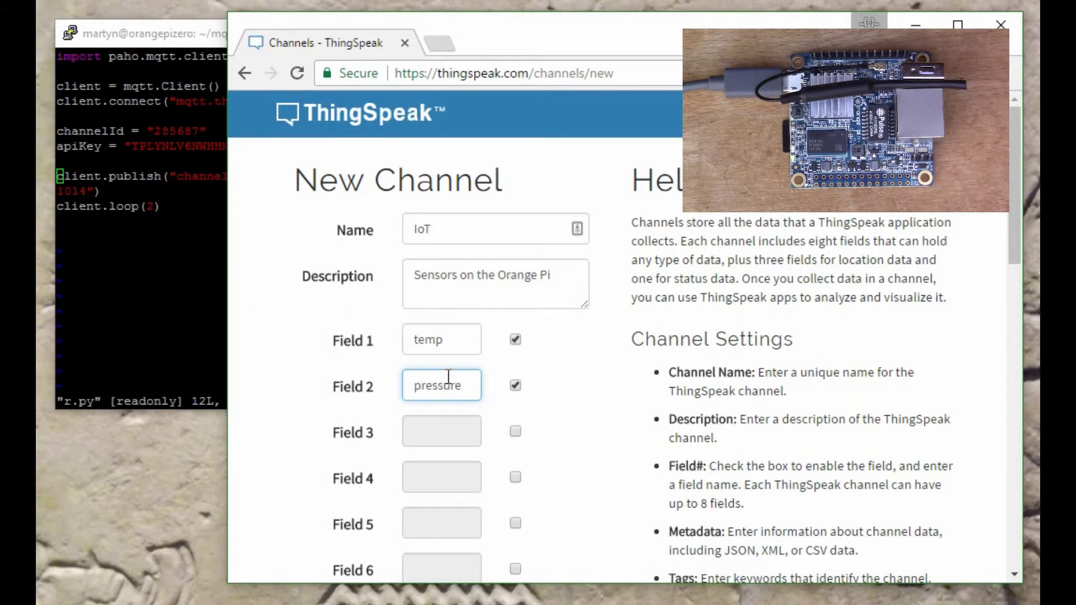
left_click(281, 398)
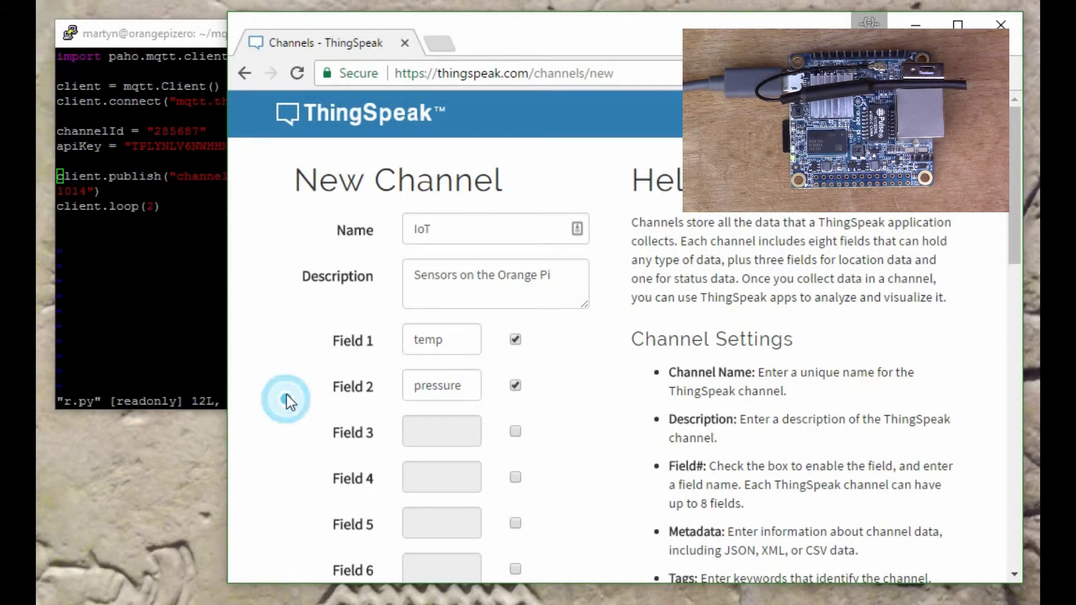
scroll(291, 396, "down", 2)
scroll(292, 397, "down", 15)
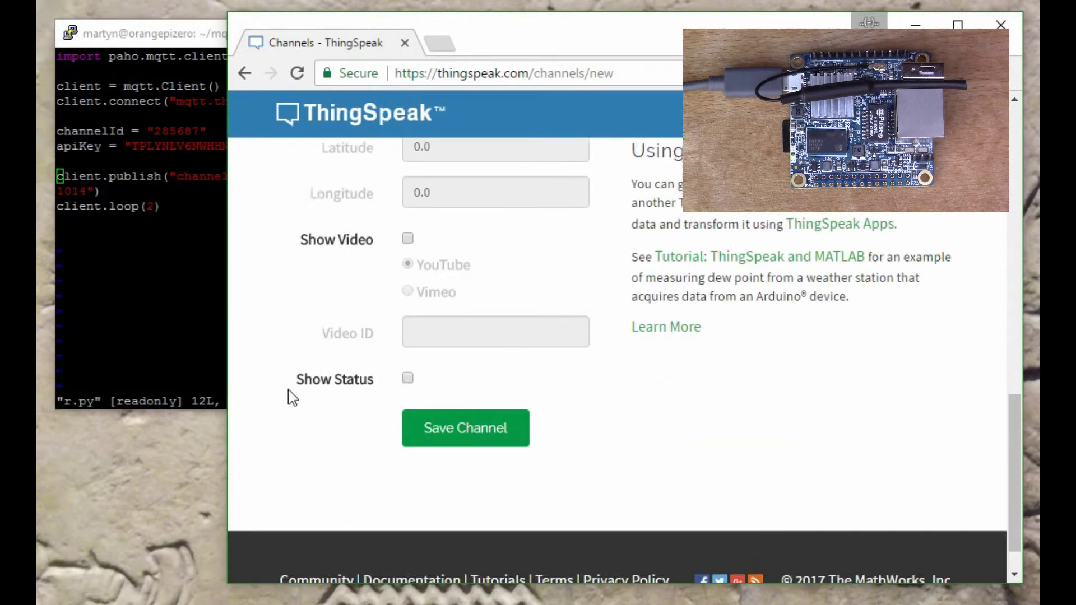
left_click(440, 395)
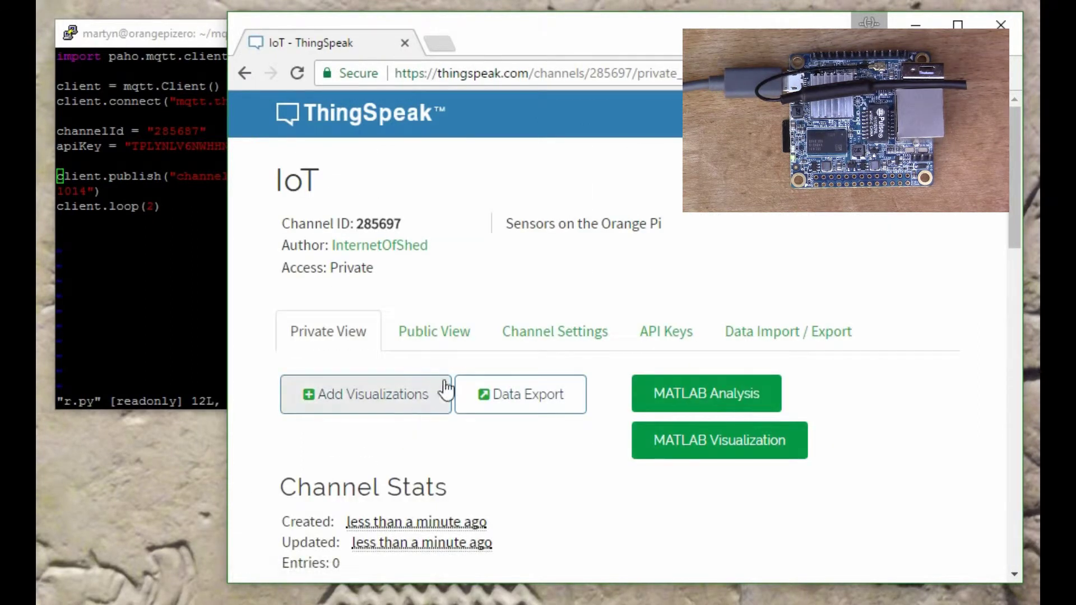
Copy the new IoT channel ID and delete the old ID from r.py's channelId line.
left_click_drag(405, 223, 359, 223)
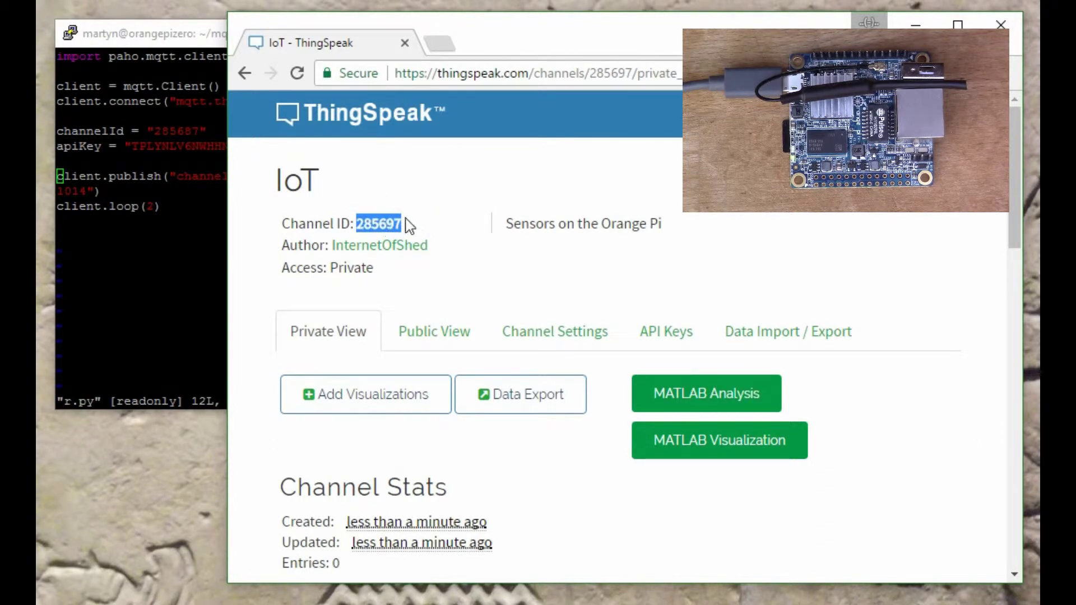
left_click_drag(405, 223, 359, 224)
key("ctrl+c")
left_click(173, 192)
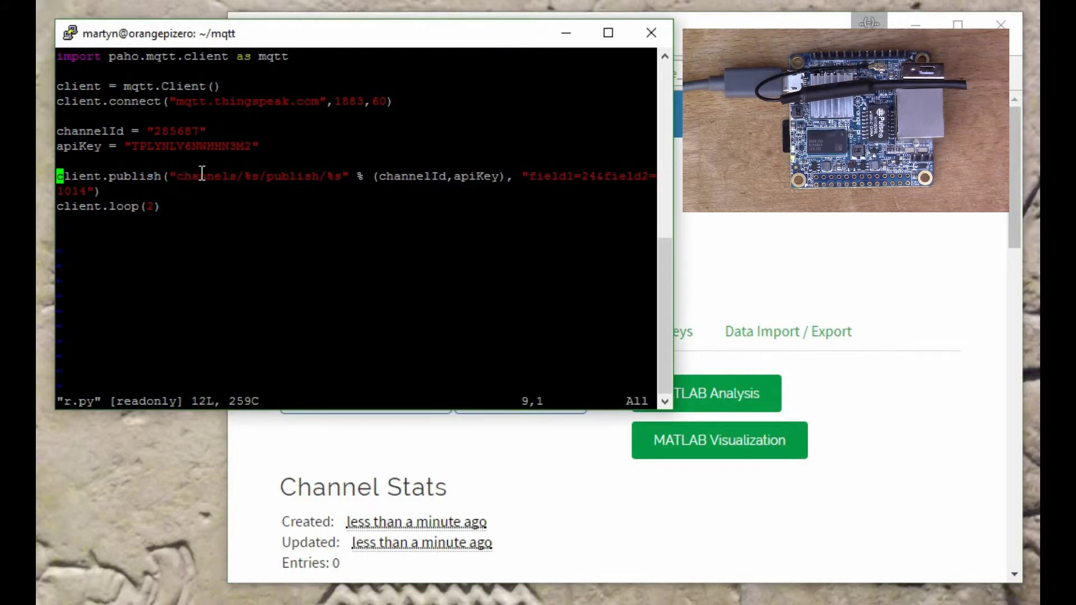
key("Up")
key("Up")
key("Up")
key("w")
key("w")
key("w")
key("i")
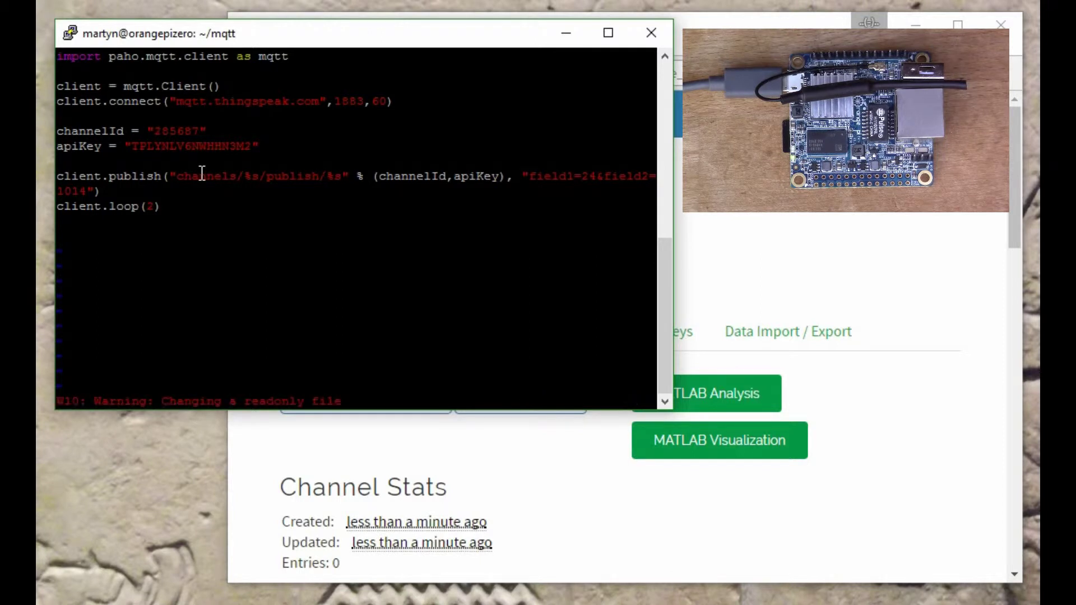
key("Delete")
key("Delete")
key("Delete")
key("Delete")
key("Delete")
key("Delete")
Quit vi without saving, become root with sudo su, and reopen r.py.
key("Escape")
type(":q!")
key("Return")
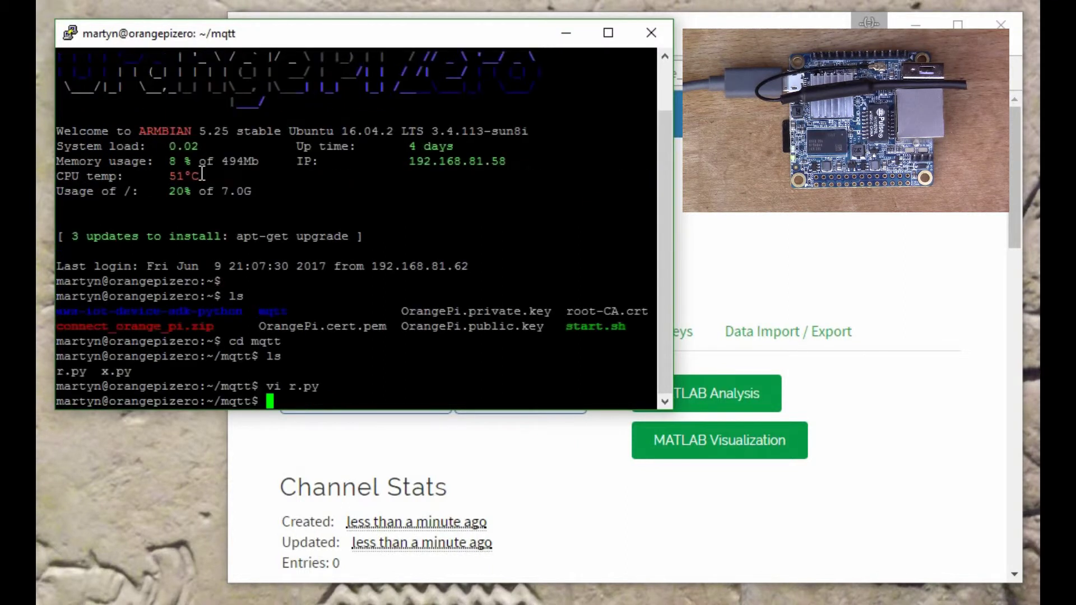
type("sudo su")
key("Return")
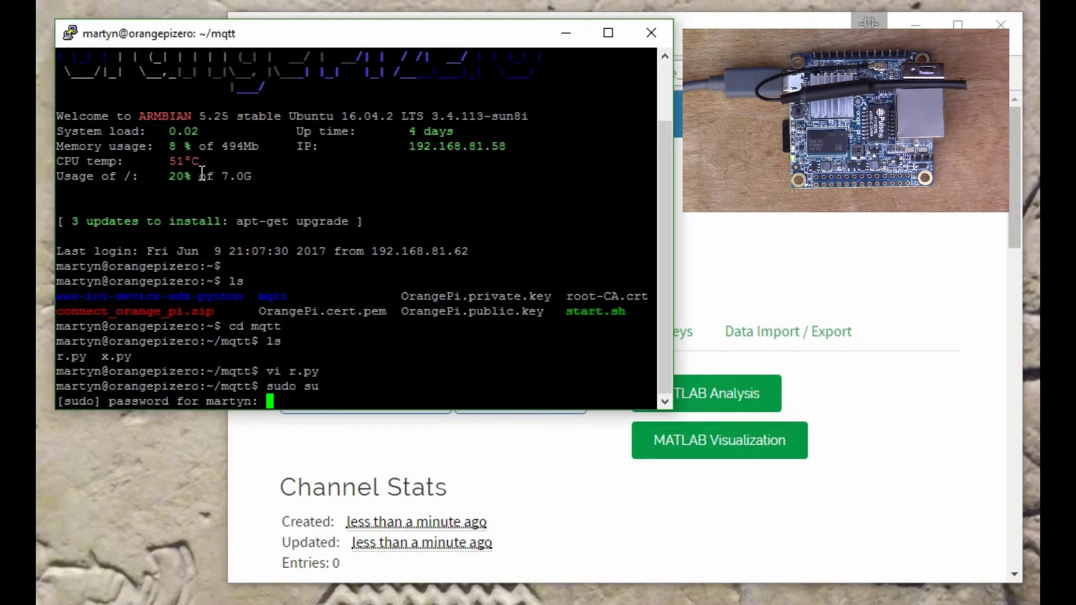
key("Return")
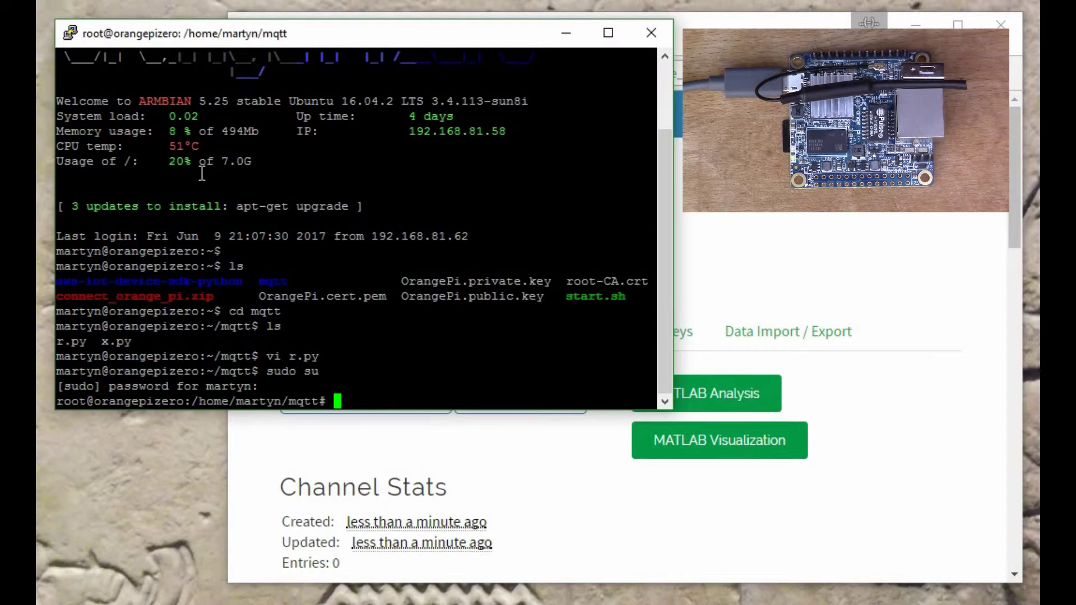
type("vi r.py")
key("Return")
Replace the channelId value with the pasted IoT channel ID.
key("Down")
key("Down")
key("Down")
key("Down")
key("Down")
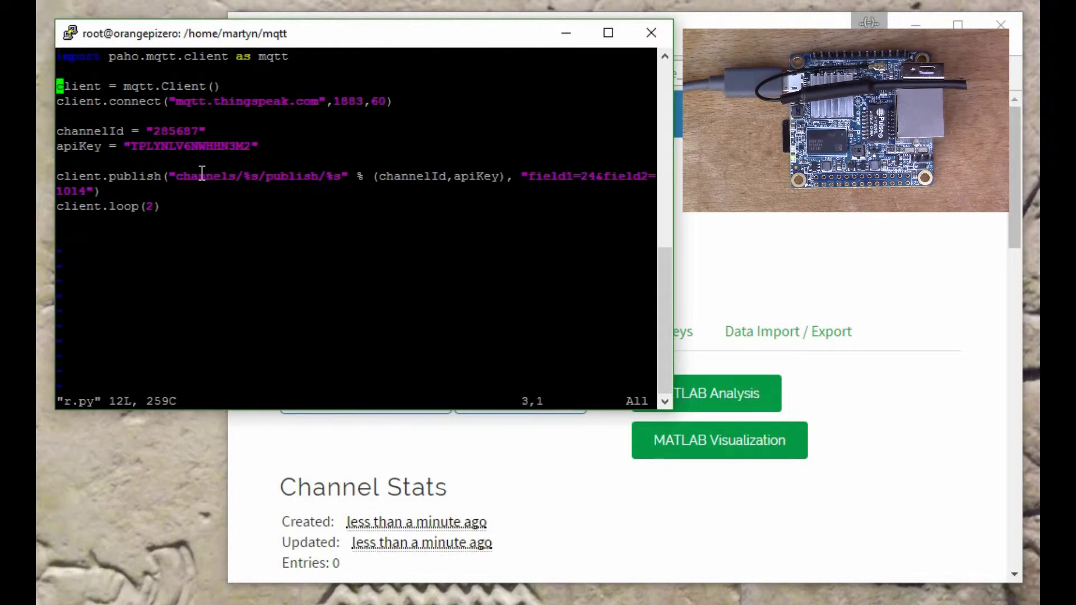
key("w")
key("w")
key("Right")
key("c")
key("w")
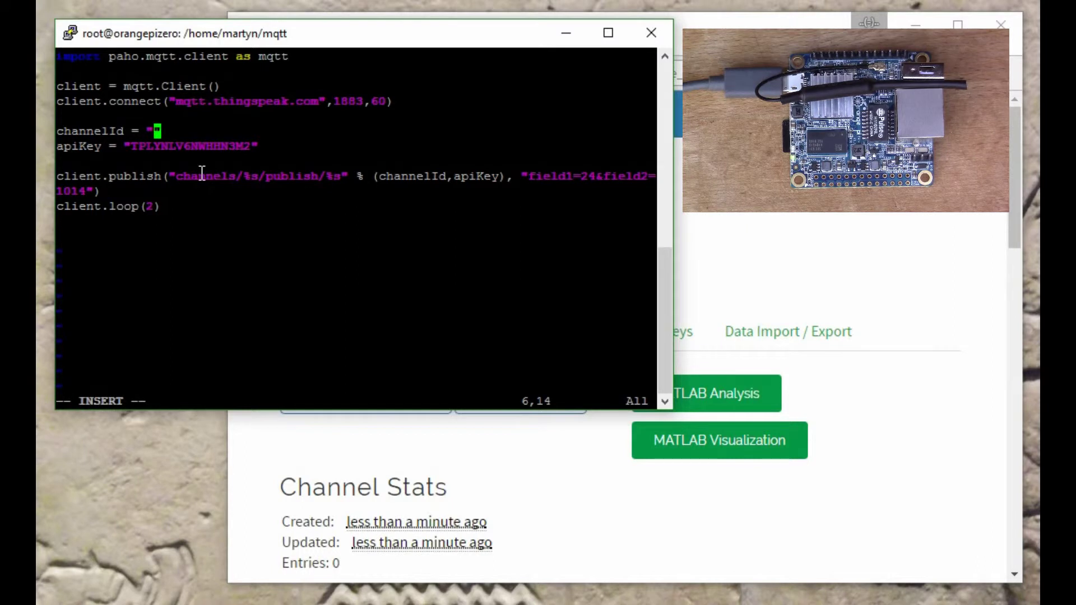
right_click(130, 126)
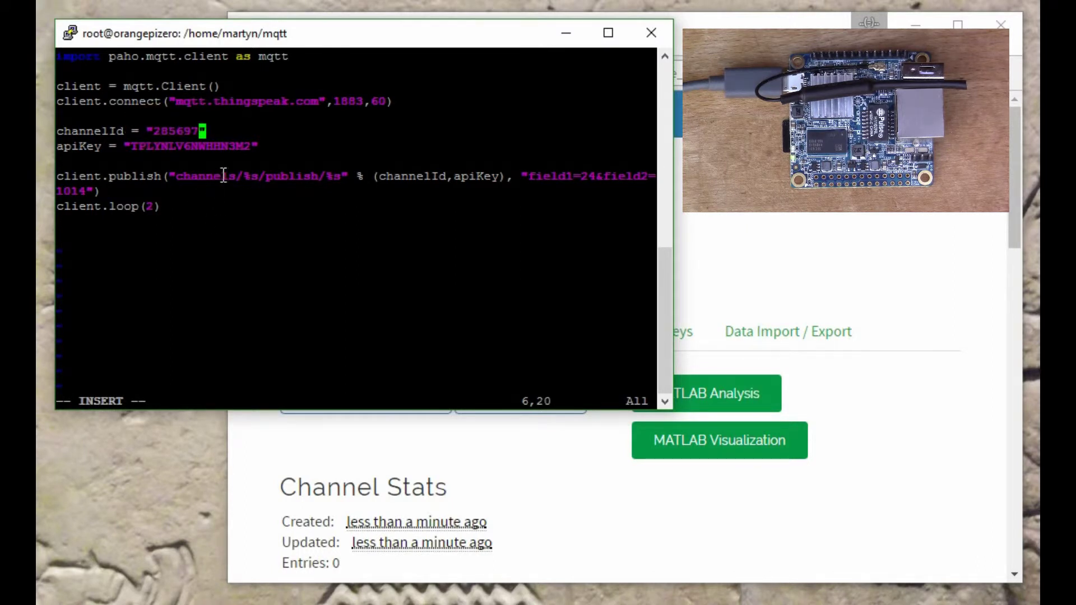
key("Escape")
Move the cursor onto the start of the old apiKey value.
key("Right")
key("Return")
key("w")
key("w")
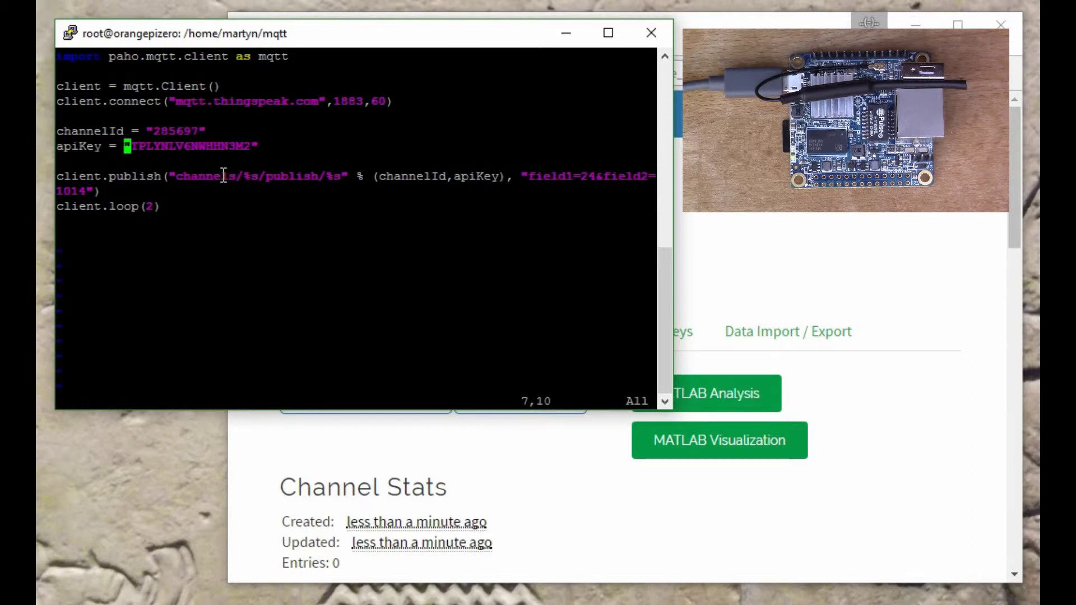
key("Right")
Delete the old apiKey value, then select the IoT channel's Write API Key in ThingSpeak.
key("d")
key("w")
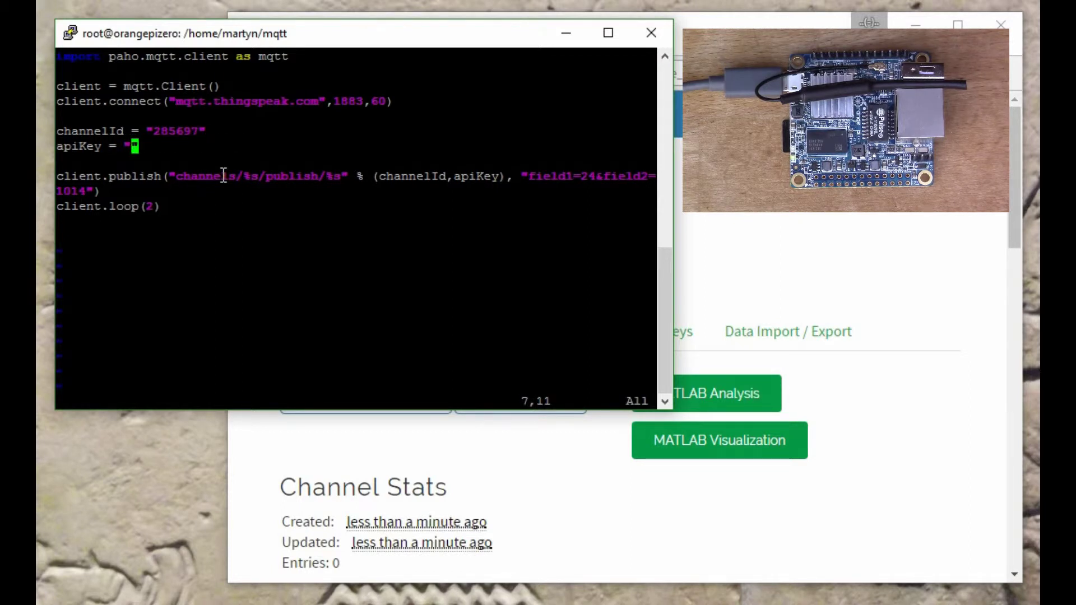
left_click(497, 456)
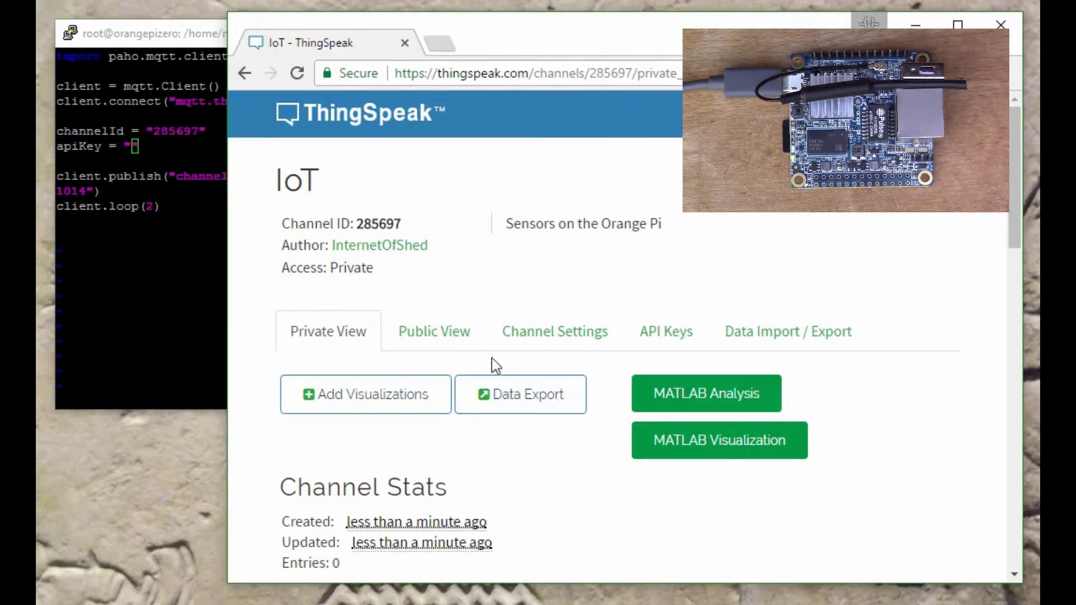
left_click(677, 337)
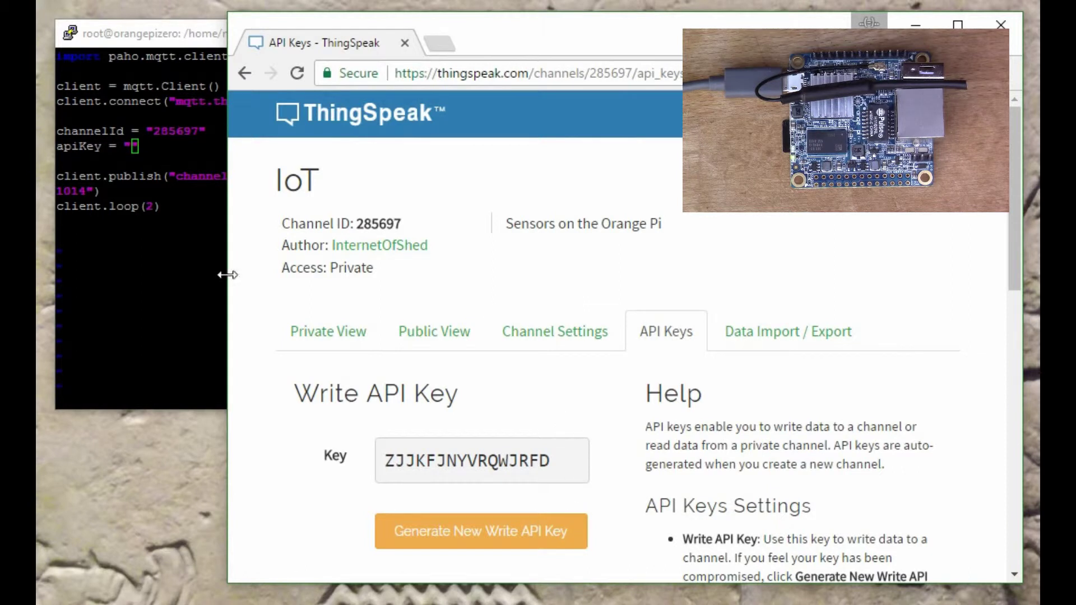
left_click_drag(553, 461, 386, 465)
key("ctrl+c")
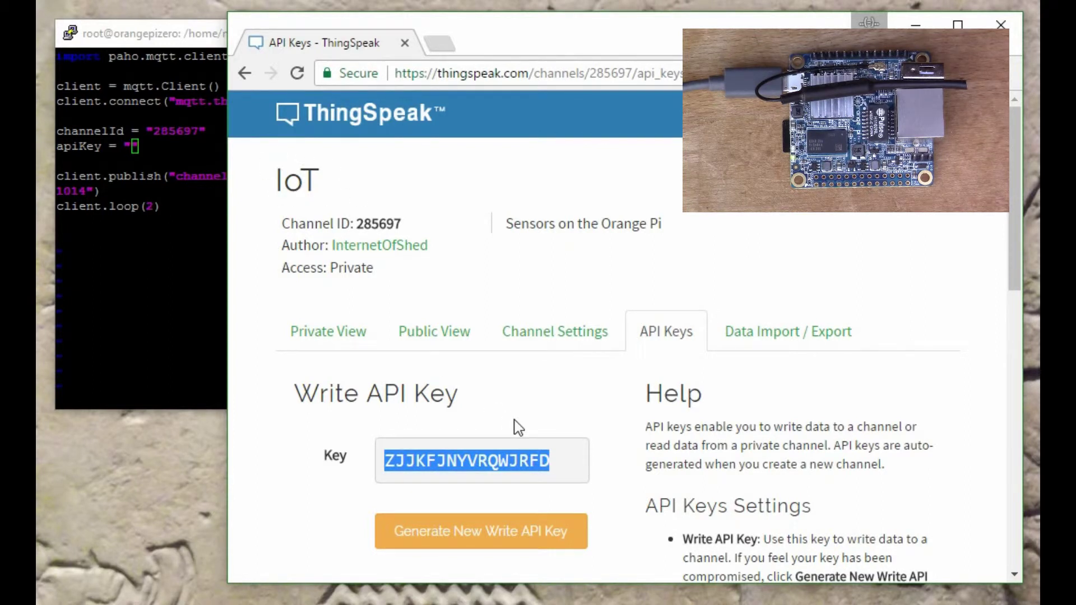
Paste the Write API Key into r.py's apiKey and save the file with :w.
left_click(202, 221)
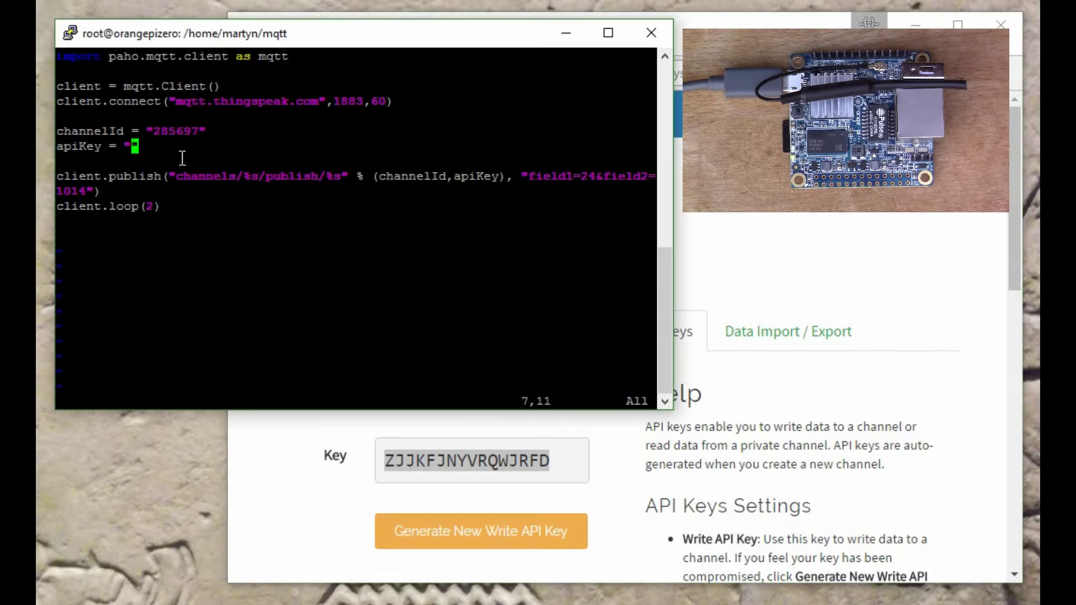
key("i")
right_click(153, 150)
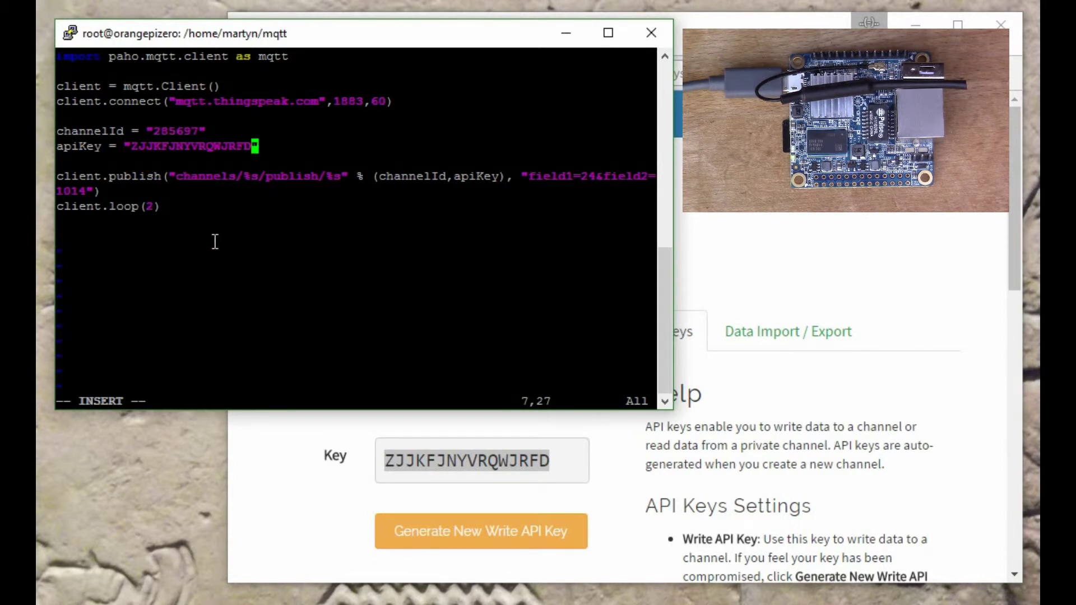
key("Escape")
left_click(212, 221)
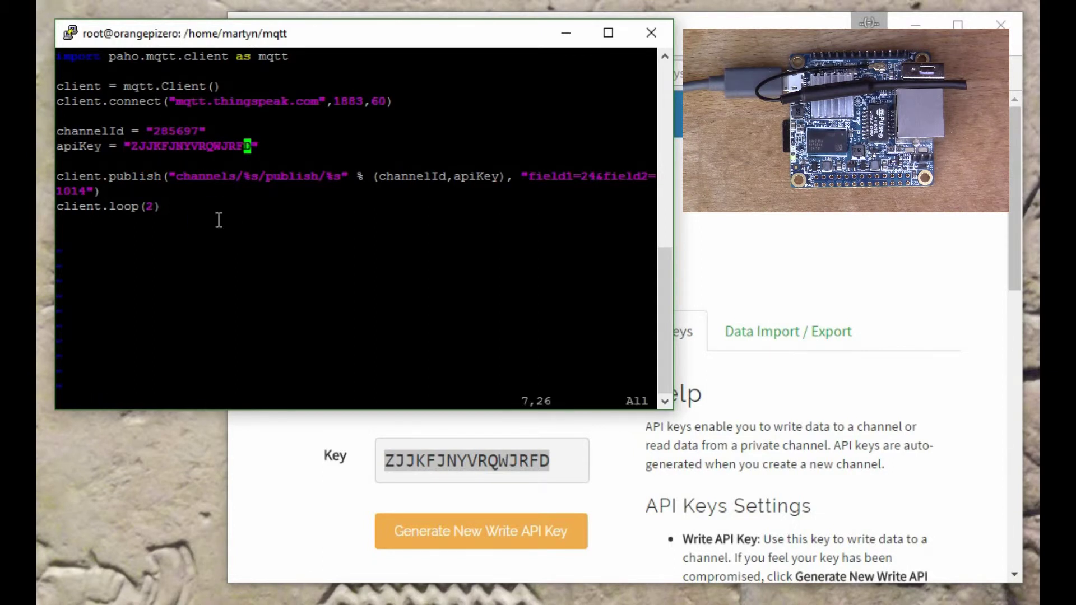
type(":w")
key("Return")
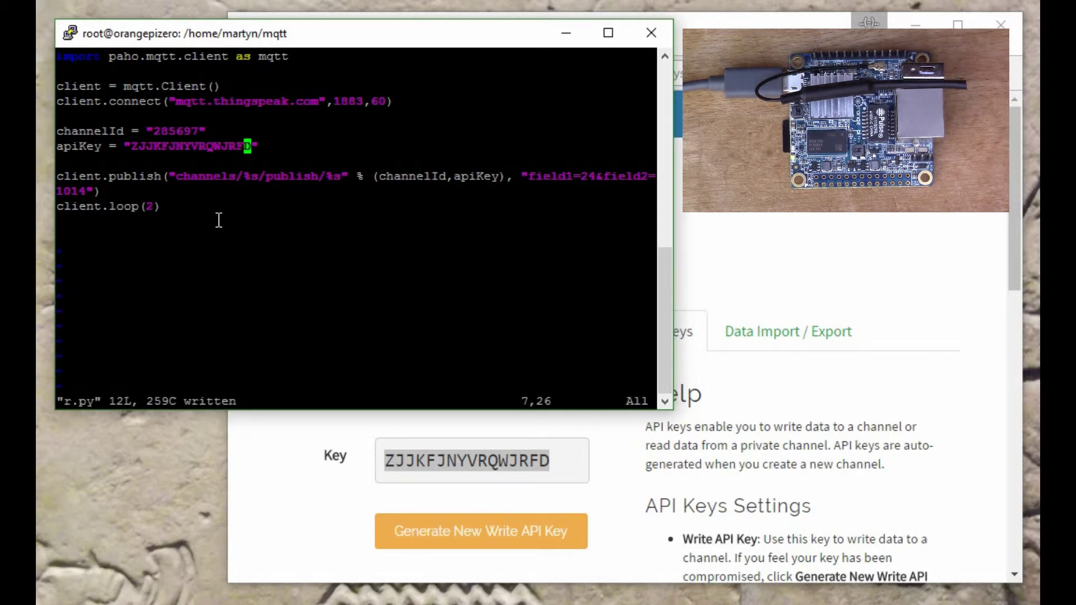
Review the publish line's topic and field1 payload in r.py.
key("j")
key("j")
key("h")
key("h")
key("h")
key("h")
key("h")
key("h")
key("h")
key("h")
key("h")
key("l")
key("l")
key("l")
key("l")
key("l")
key("l")
key("l")
key("l")
key("l")
key("l")
key("l")
key("l")
key("l")
key("l")
key("l")
key("l")
key("l")
key("l")
key("l")
key("l")
key("l")
key("l")
key("l")
key("l")
key("l")
key("l")
key("l")
key("w")
key("w")
key("w")
key("w")
key("w")
key("w")
key("h")
key("h")
key("h")
key("h")
key("h")
key("h")
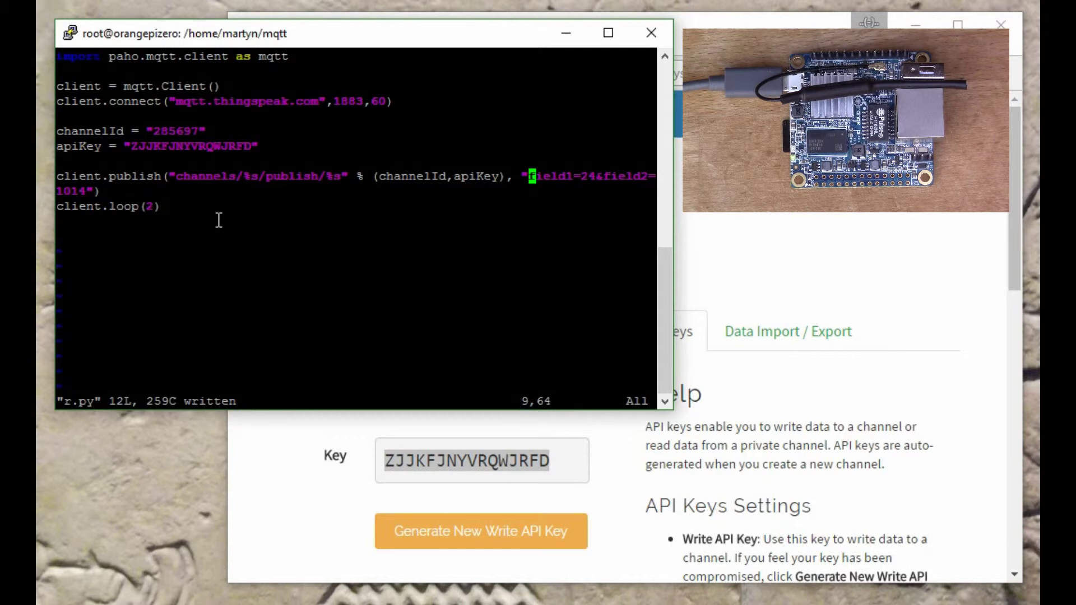
key("Up")
key("Up")
key("Up")
key("Up")
Open the IoT channel's Private View and look over the empty temp and pressure charts.
left_click(332, 503)
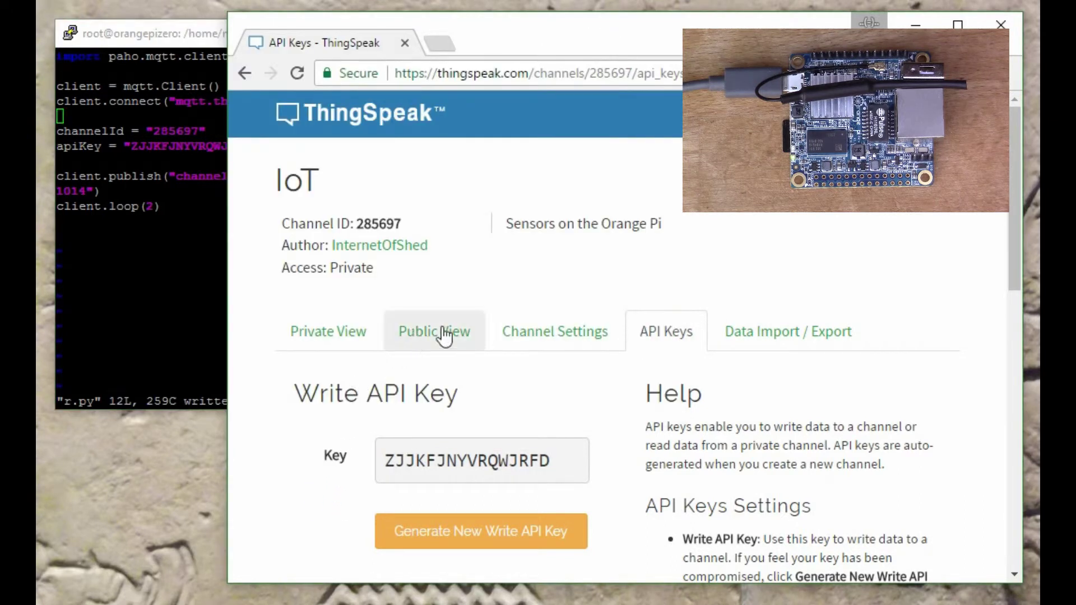
left_click(333, 336)
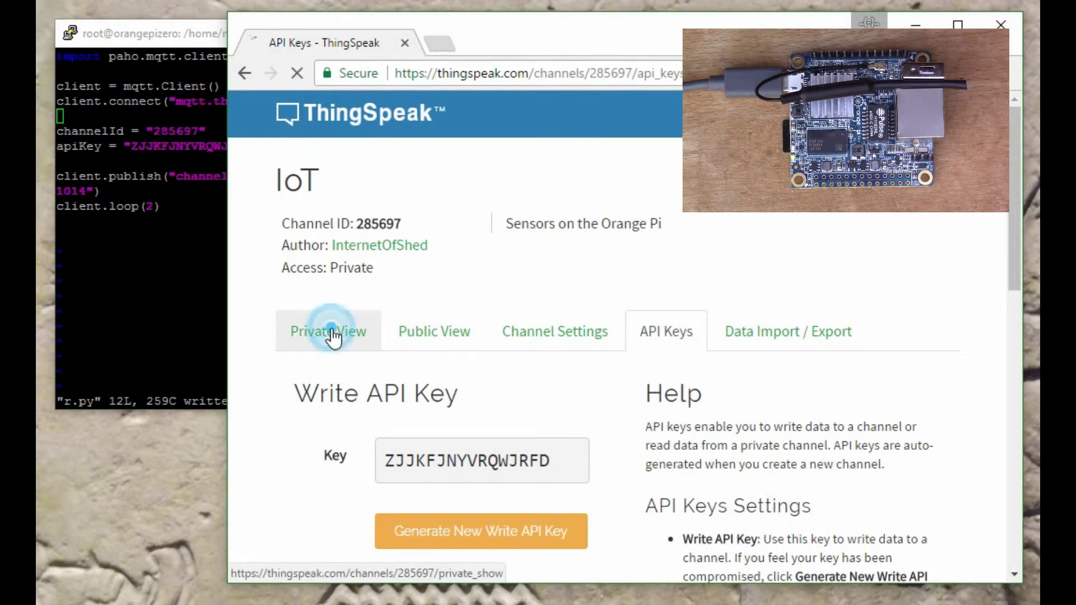
scroll(379, 353, "down", 10)
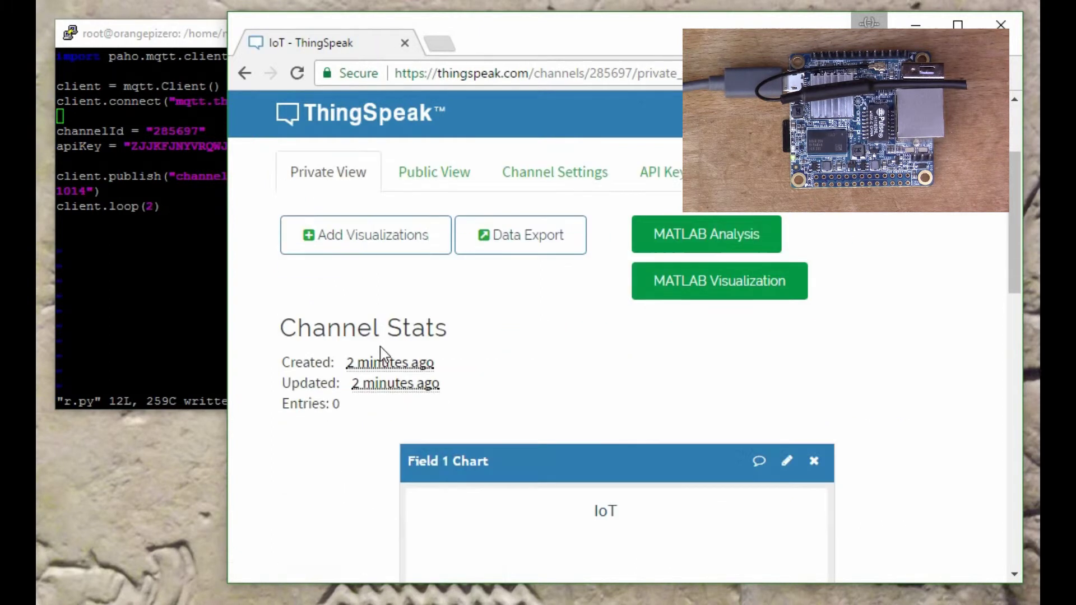
scroll(380, 347, "down", 2)
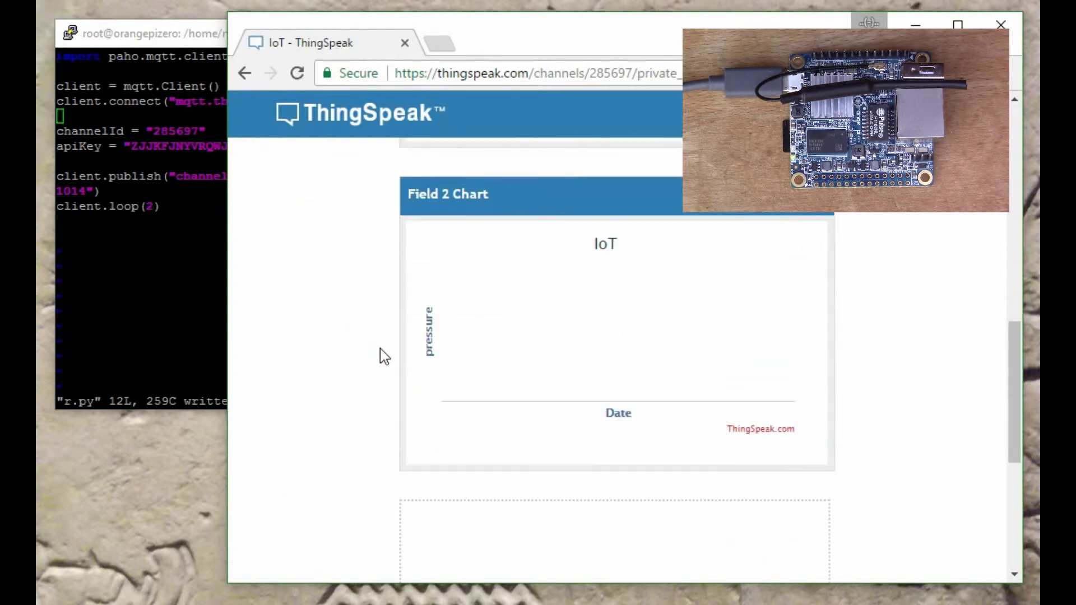
scroll(379, 353, "up", 10)
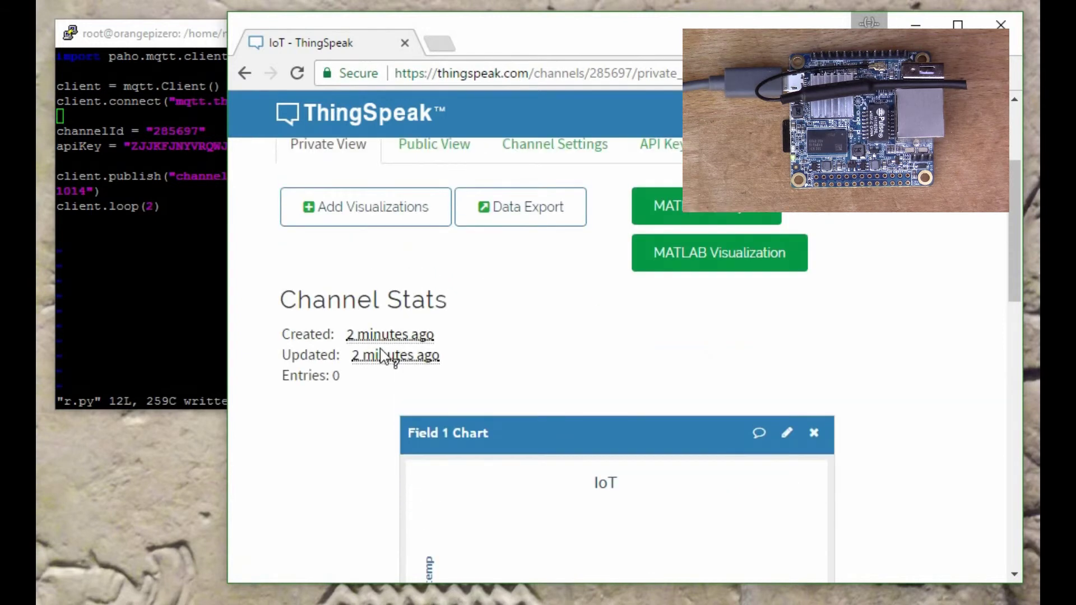
scroll(379, 354, "down", 1)
scroll(380, 350, "down", 3)
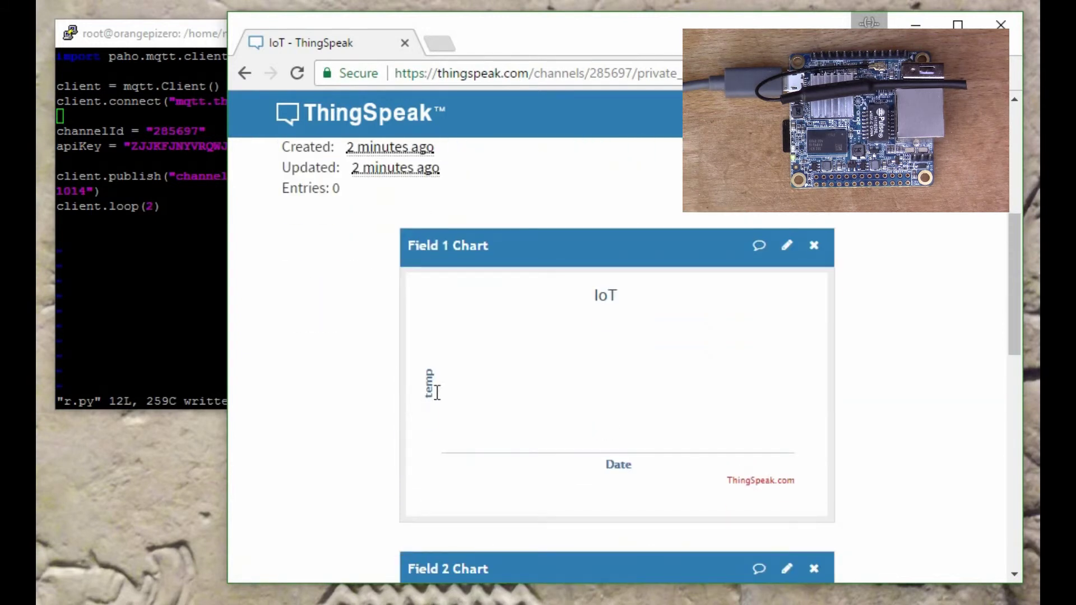
scroll(457, 408, "down", 4)
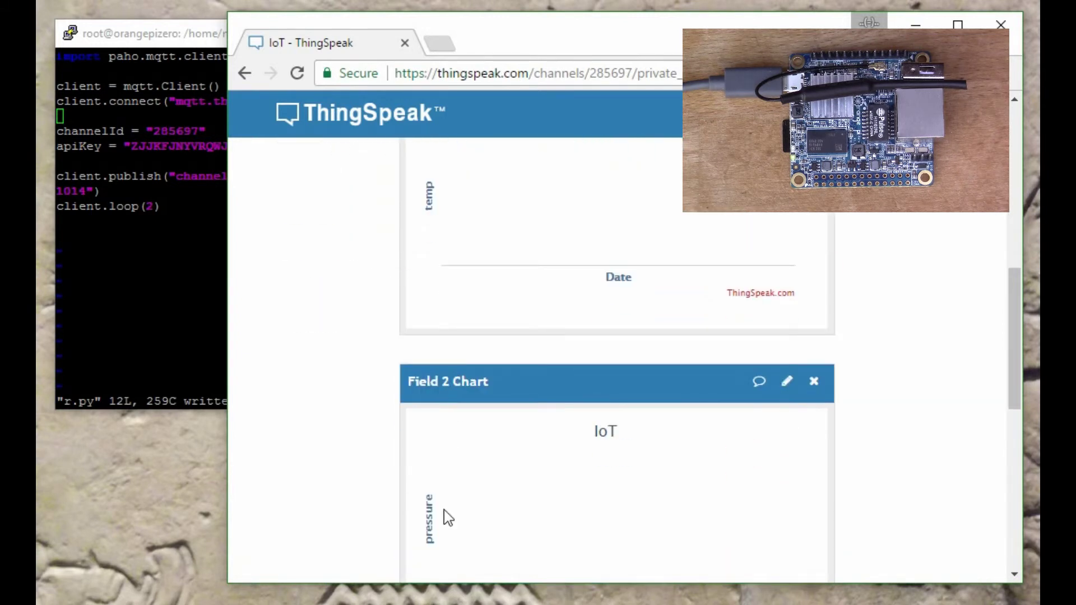
scroll(443, 504, "up", 2)
scroll(435, 446, "up", 10)
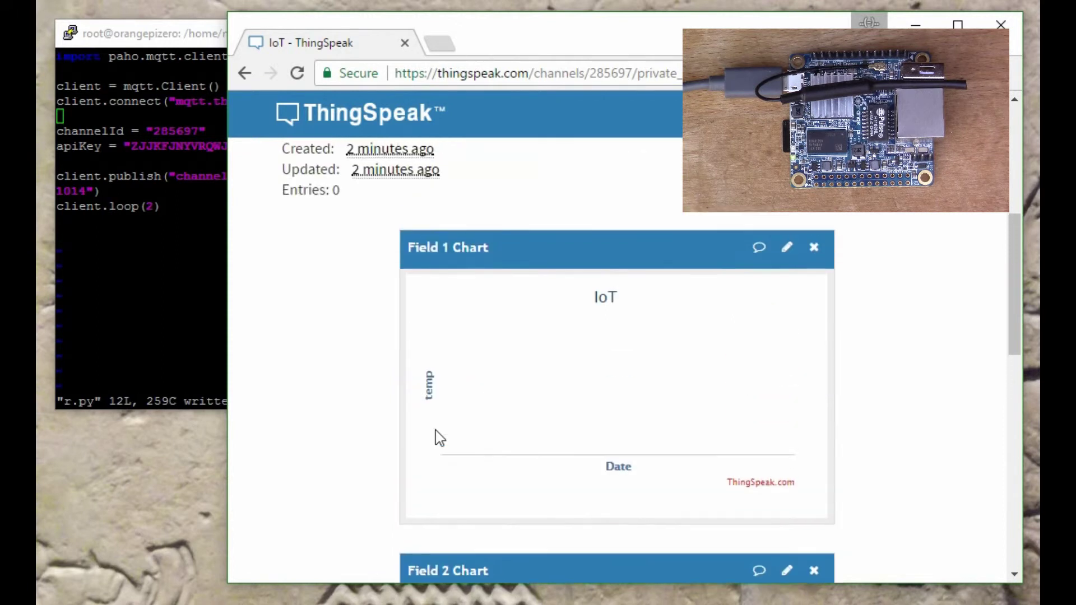
Quit vi, run 'python r.py' as root, and switch back to ThingSpeak.
left_click(147, 240)
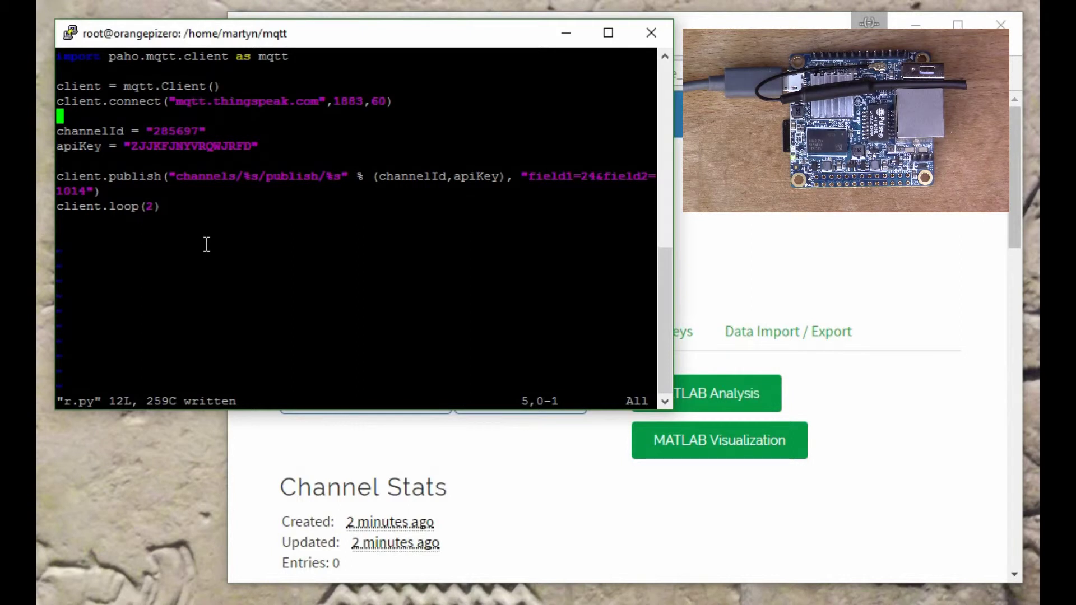
type(":q")
key("Return")
type("python ")
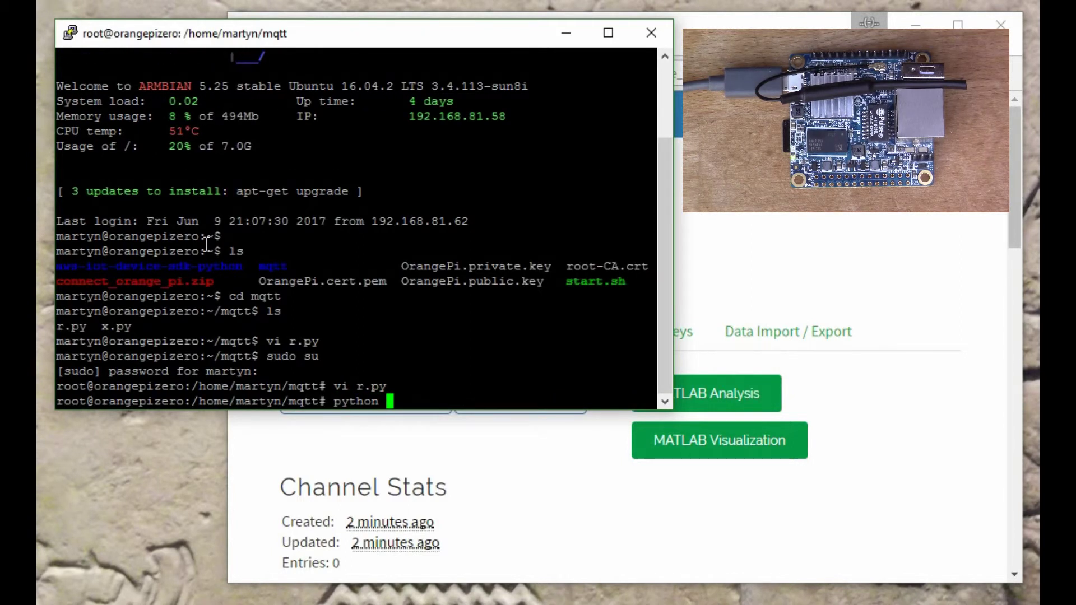
type("r.py")
key("Return")
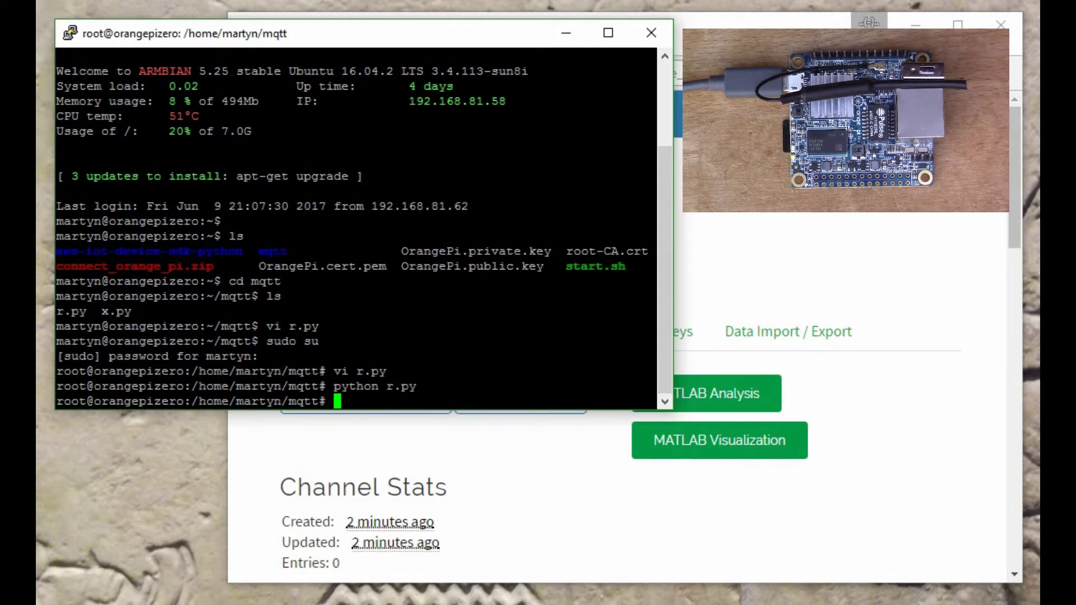
key("alt+Tab")
Read temp 24 and pressure 1014 from the Field 1 and Field 2 charts, then return to PuTTY.
scroll(743, 222, "down", 6)
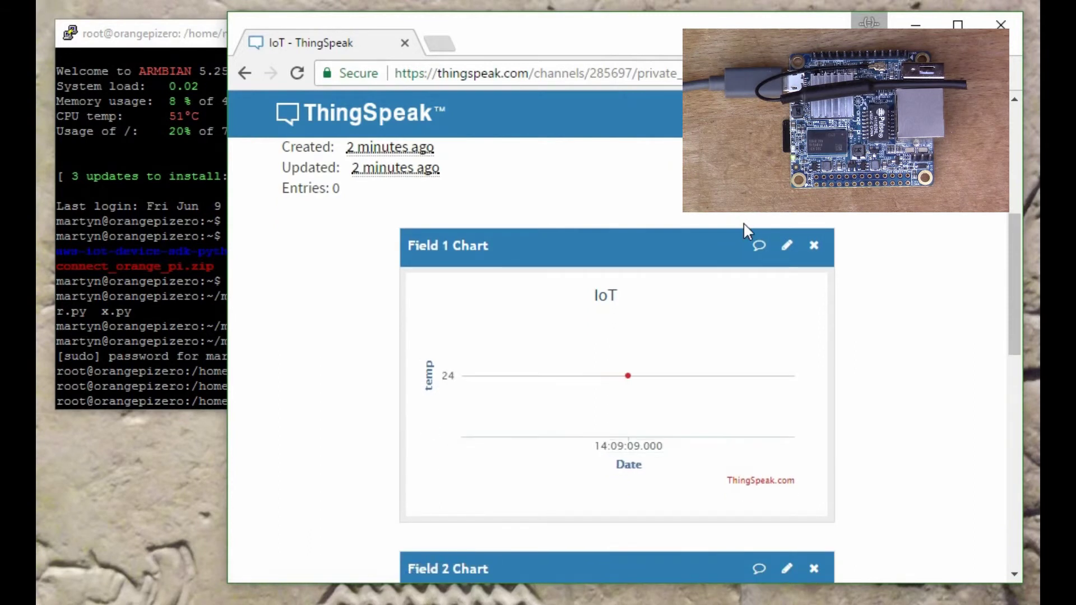
mouse_move(628, 377)
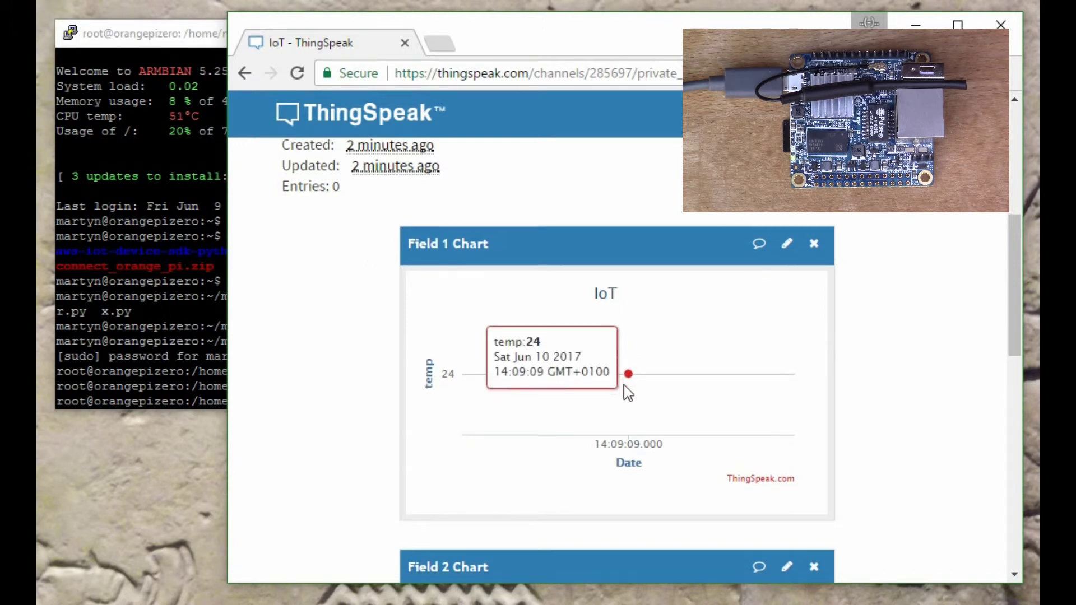
scroll(623, 386, "down", 6)
mouse_move(488, 336)
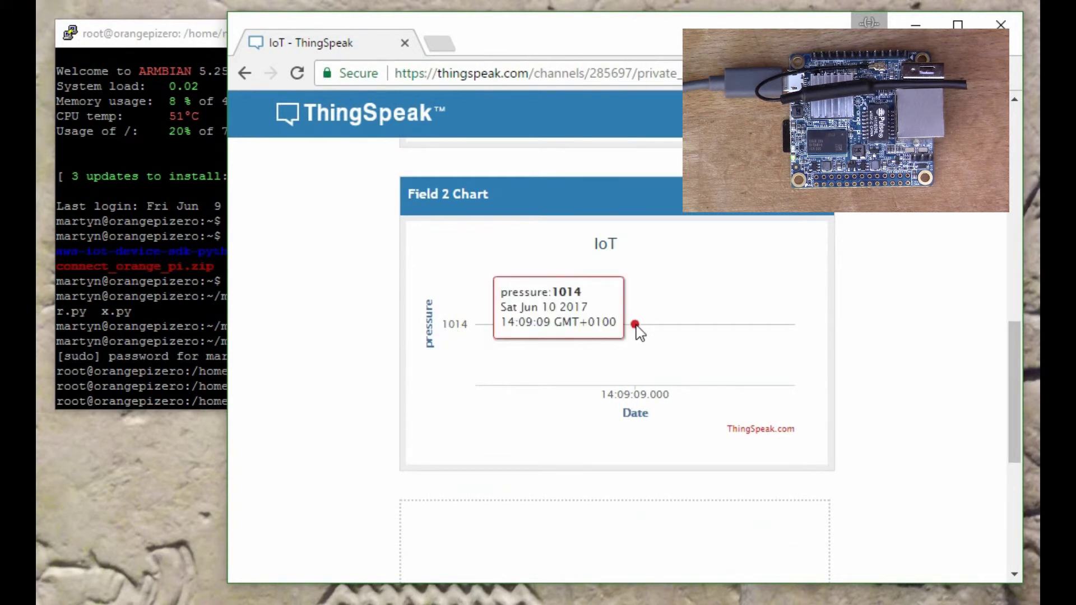
scroll(564, 366, "up", 8)
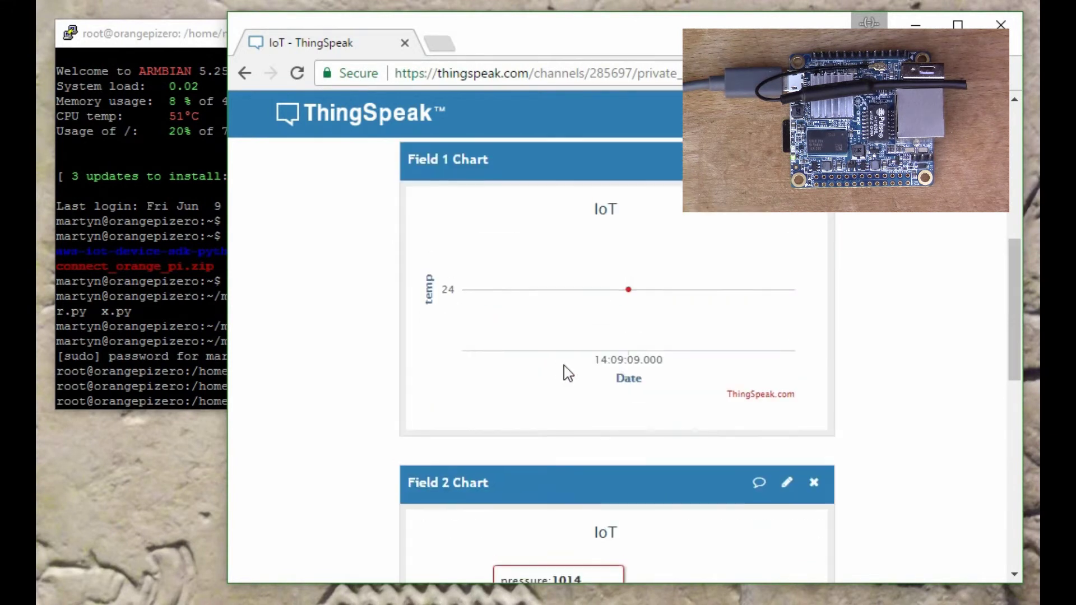
scroll(564, 367, "down", 3)
scroll(563, 367, "up", 2)
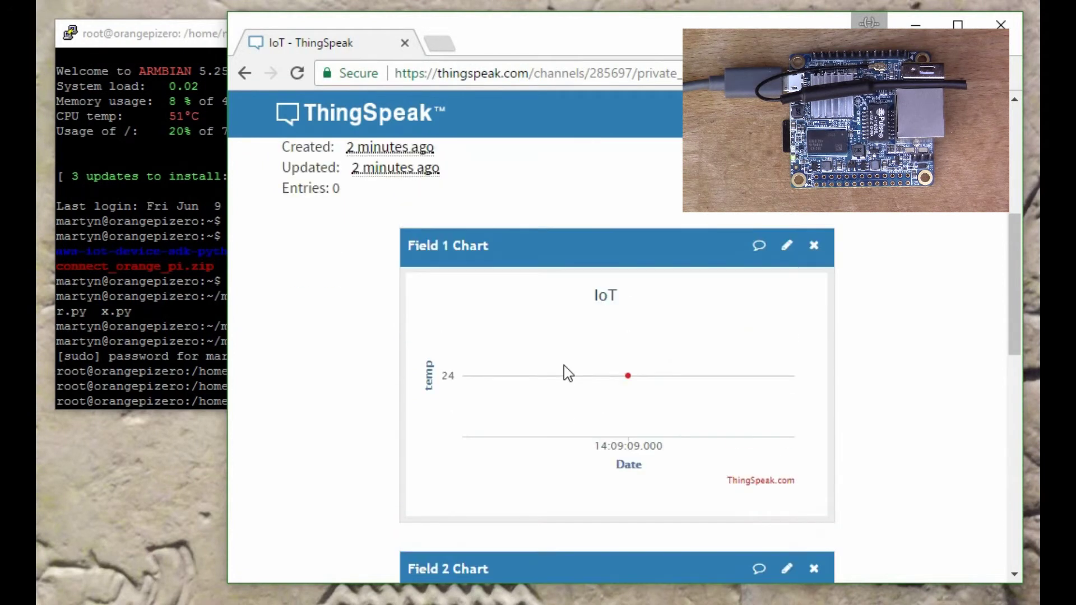
scroll(563, 365, "down", 2)
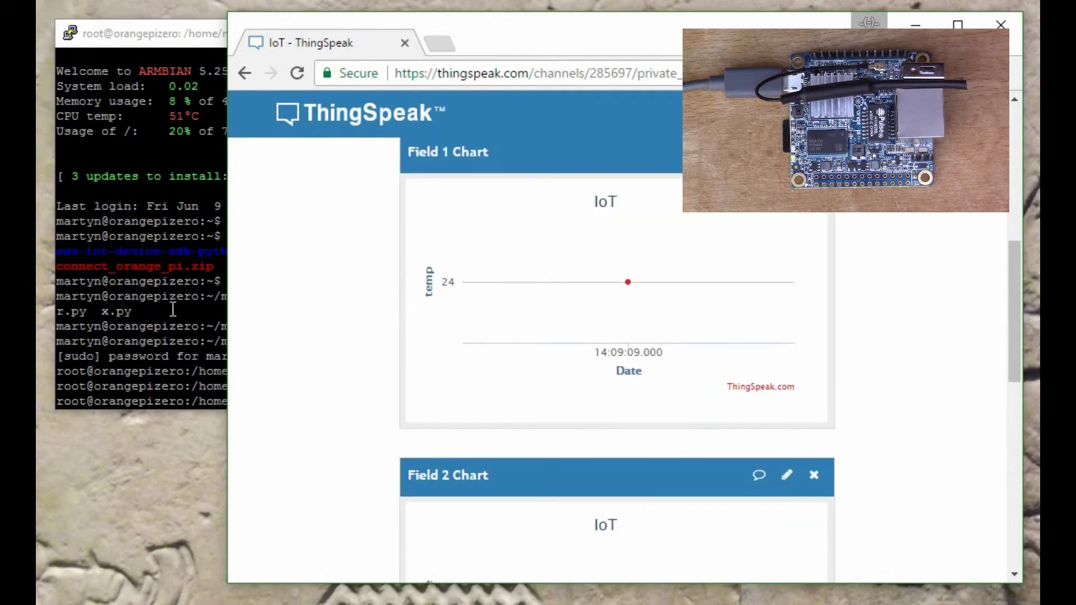
left_click(190, 310)
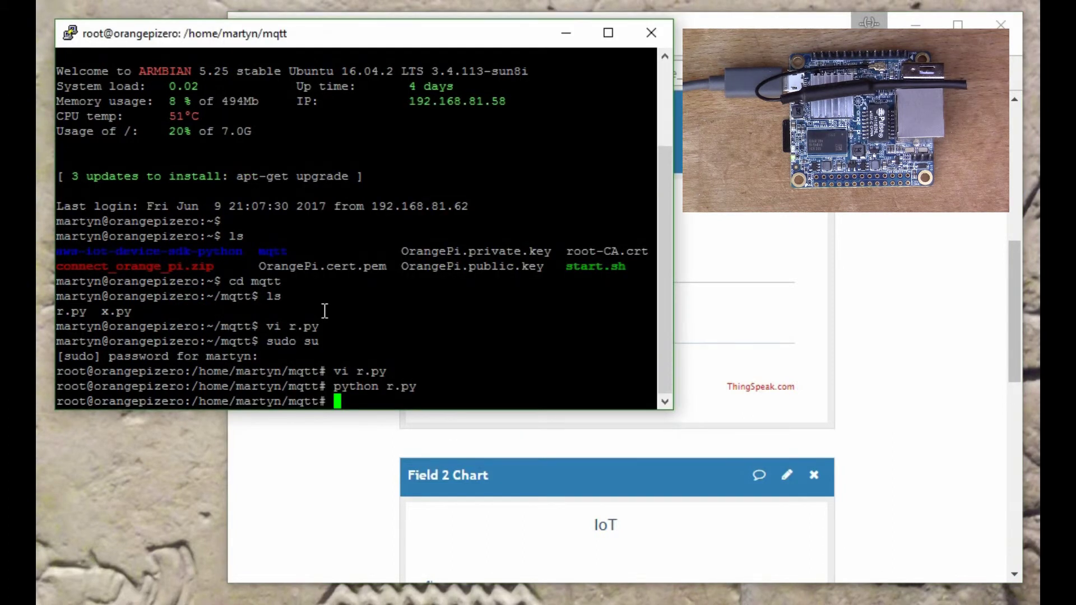
Open r.py in vi and change the temp value from 24 to 26.
left_click(505, 308)
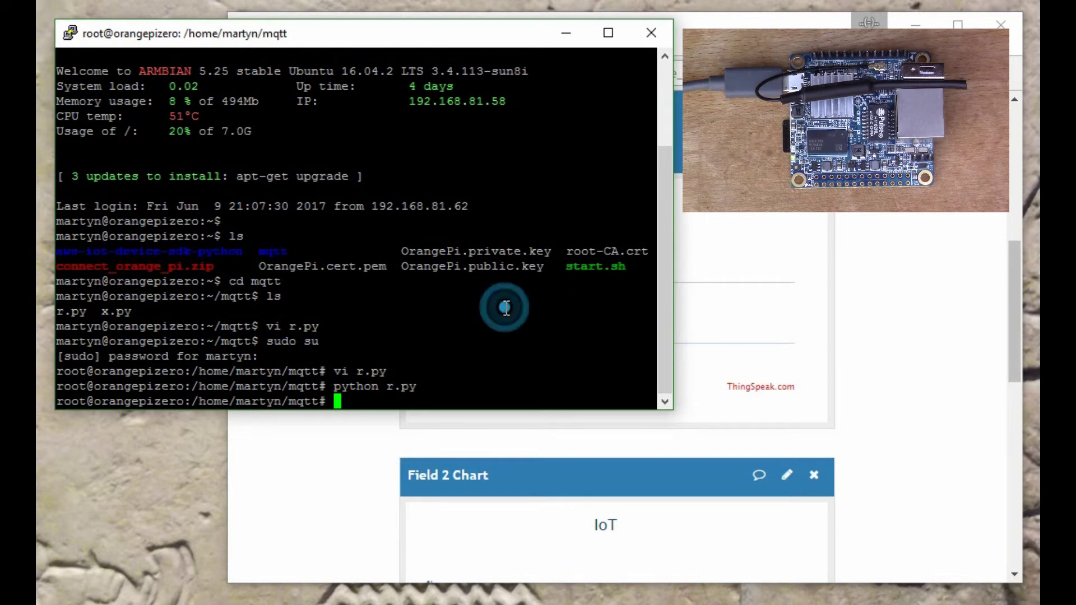
type("vi rea")
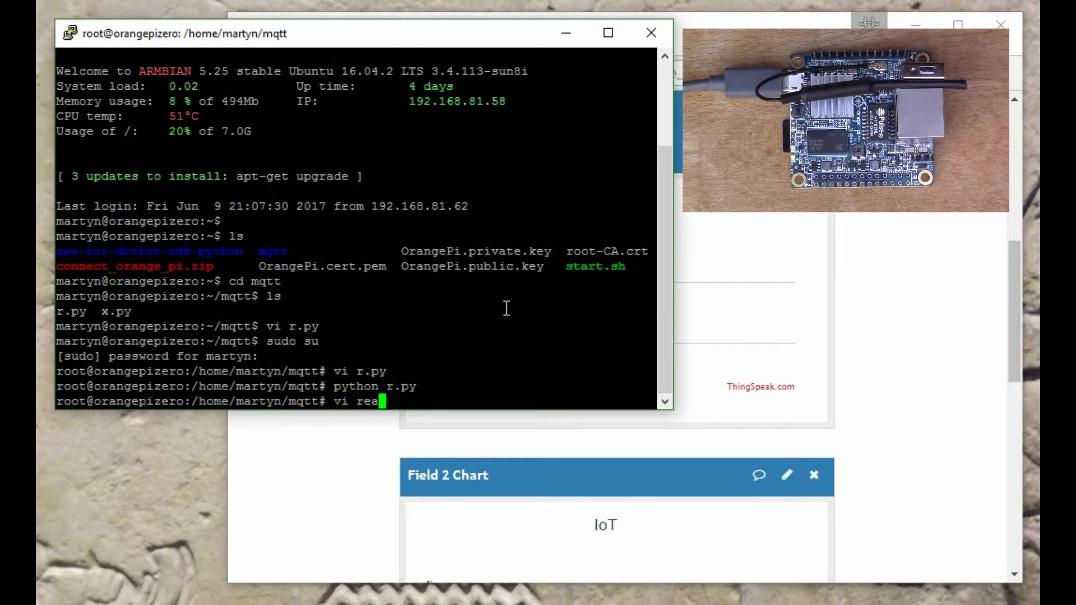
type("d.py")
key("BackSpace")
key("BackSpace")
key("BackSpace")
key("BackSpace")
key("BackSpace")
key("BackSpace")
type(".py")
key("Return")
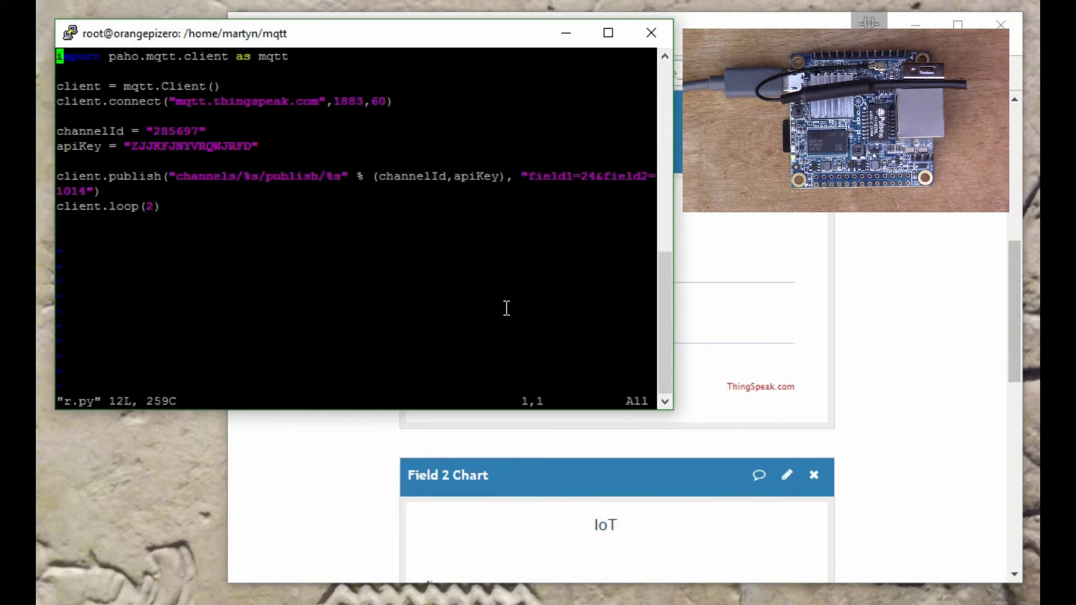
type("/24")
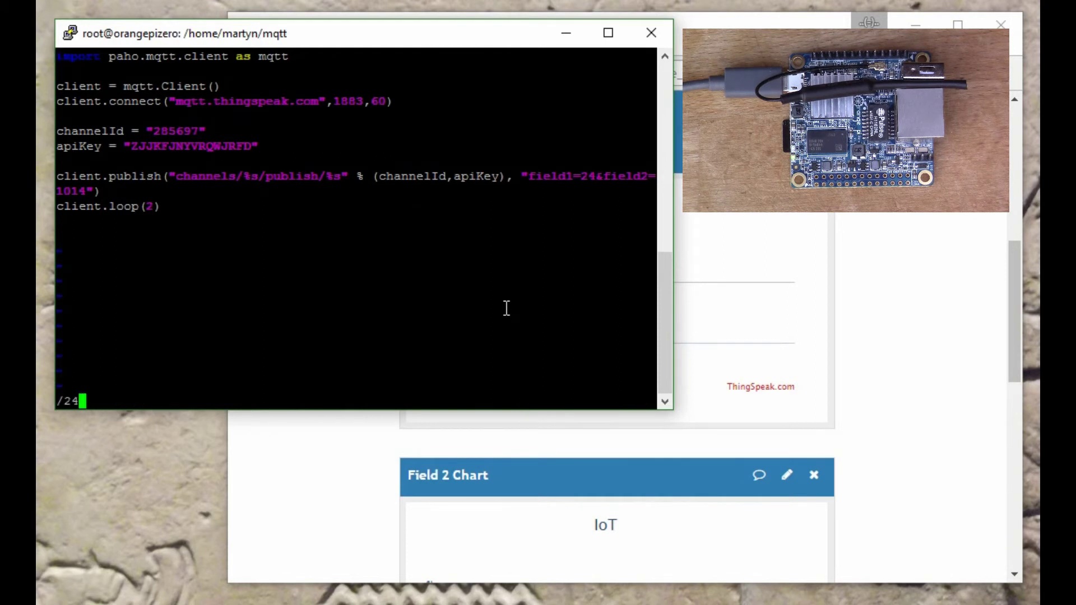
key("Return")
type("cw26")
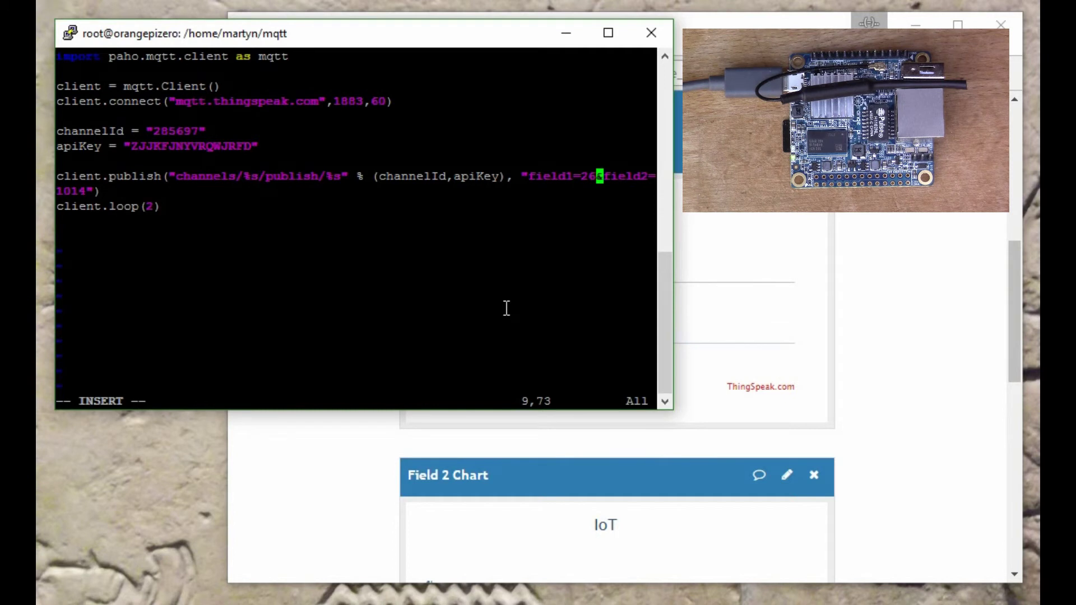
key("Escape")
Change the pressure value from 1014 to 1013, save r.py, and rerun 'python r.py'.
type("/10")
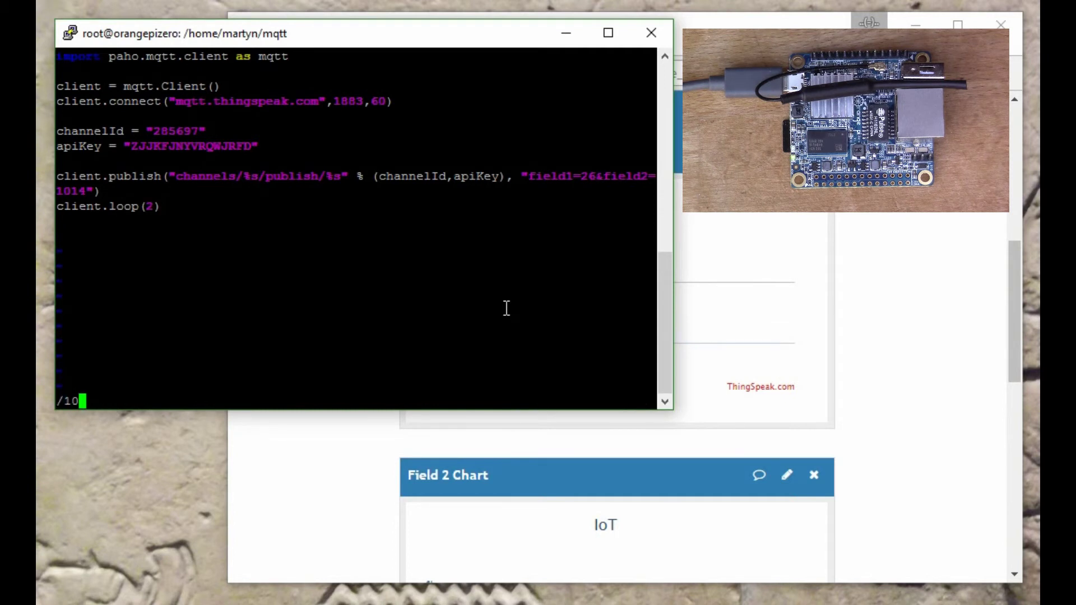
key("Return")
key("l")
key("l")
key("l")
key("r")
key("3")
type(":wq")
key("Return")
key("Up")
key("Up")
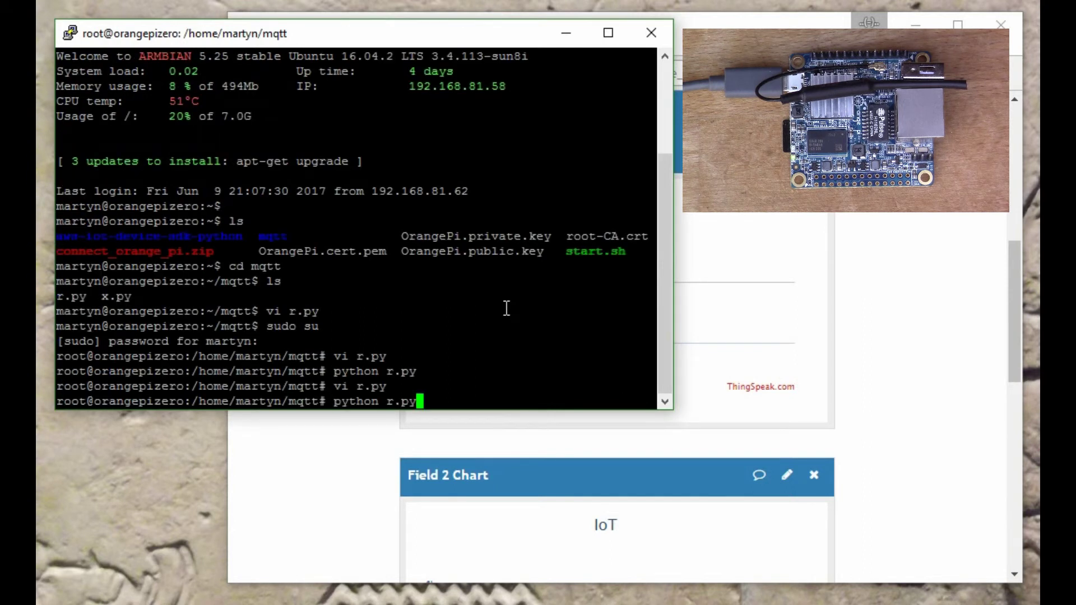
key("Return")
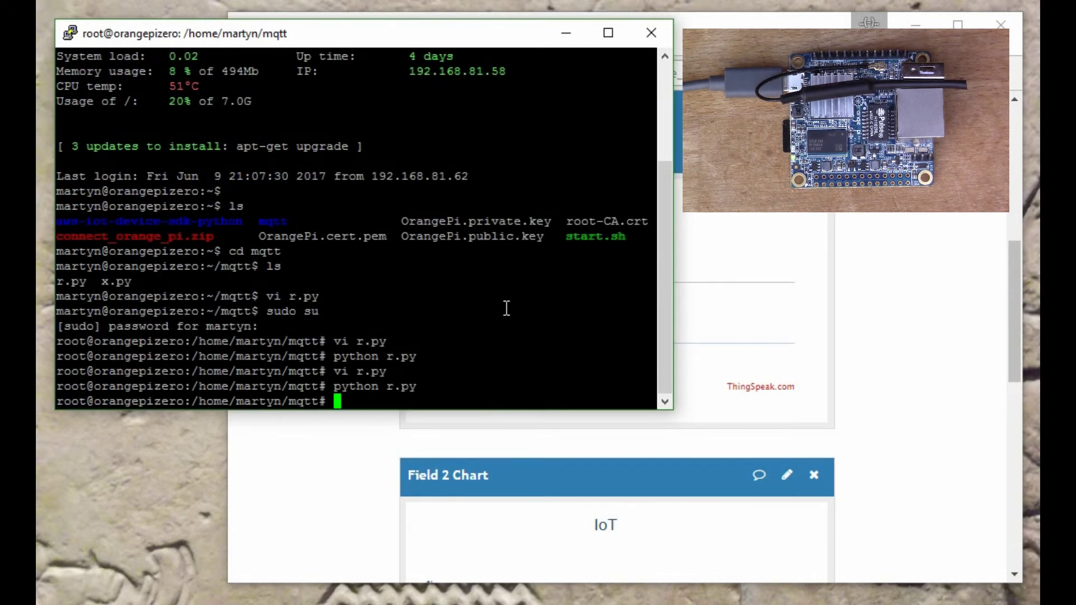
Check the IoT channel's Field 1 and Field 2 charts for the new temp 26 and pressure 1013 points.
left_click(898, 249)
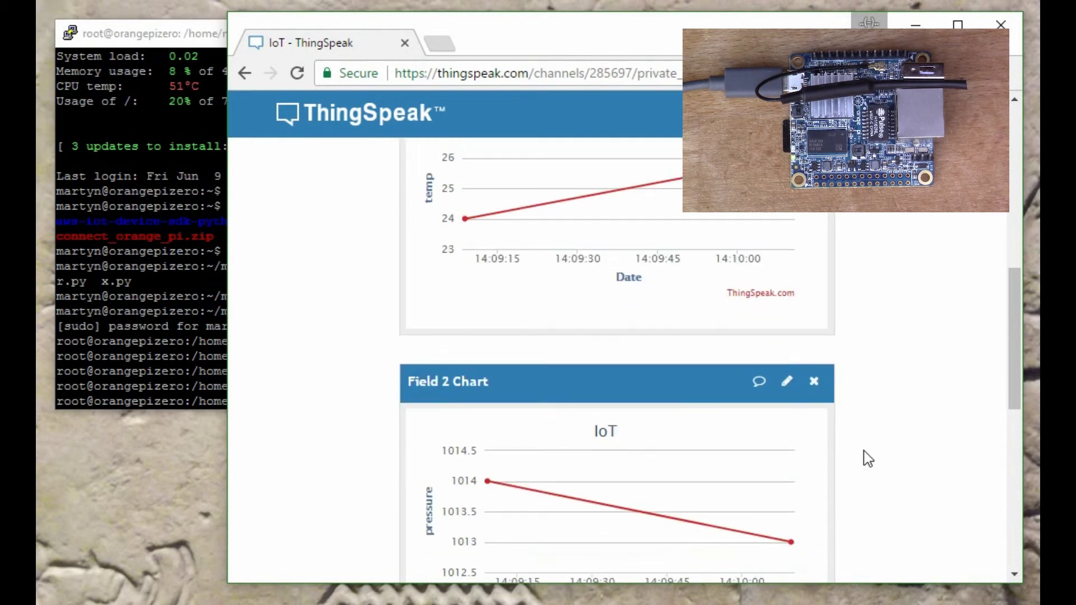
scroll(863, 450, "down", 2)
mouse_move(515, 425)
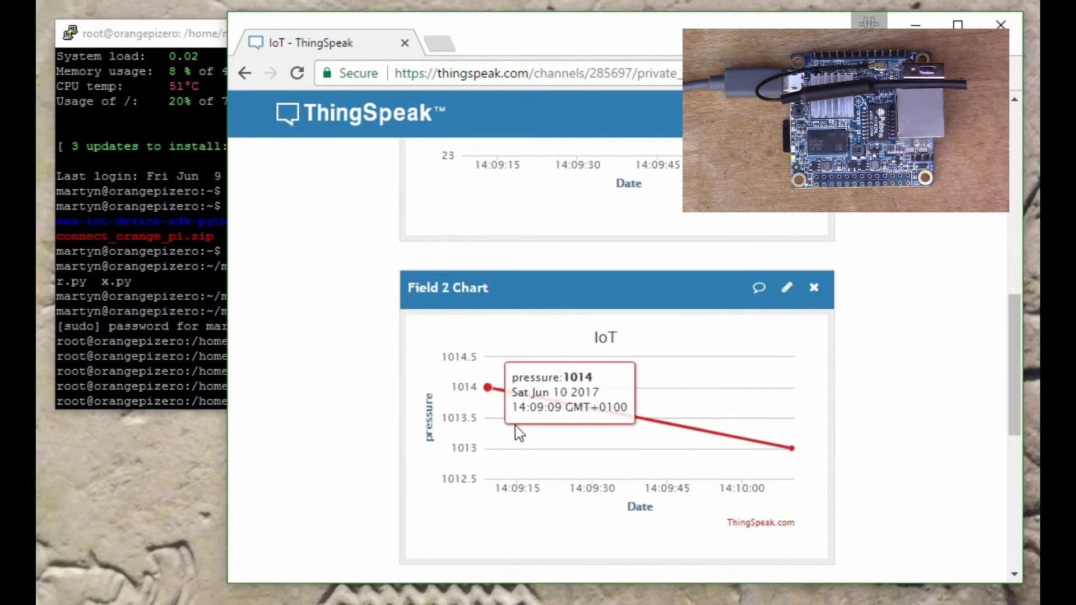
mouse_move(723, 466)
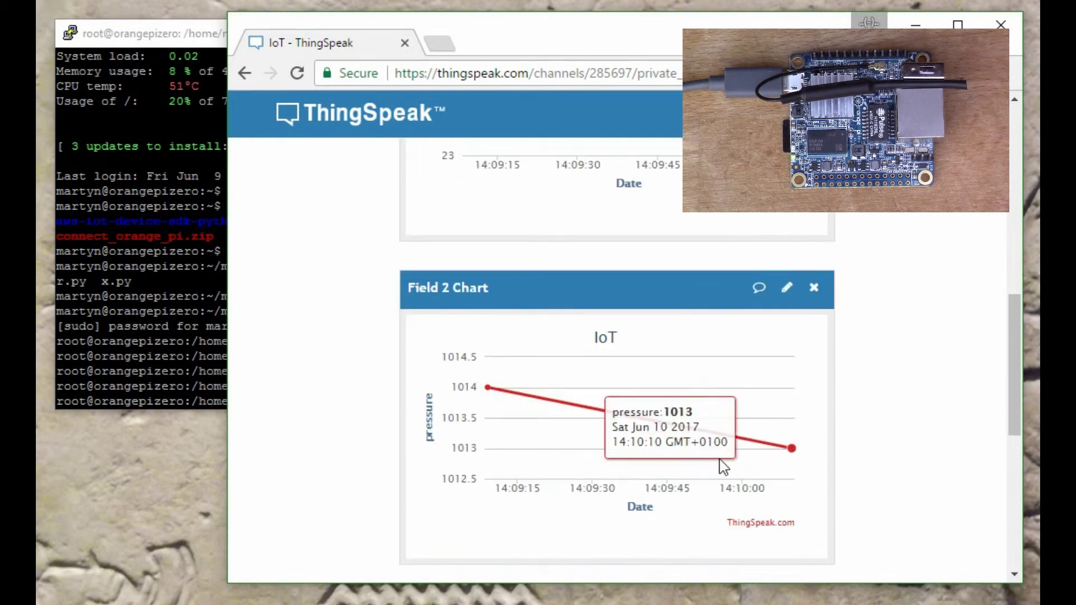
scroll(697, 411, "up", 6)
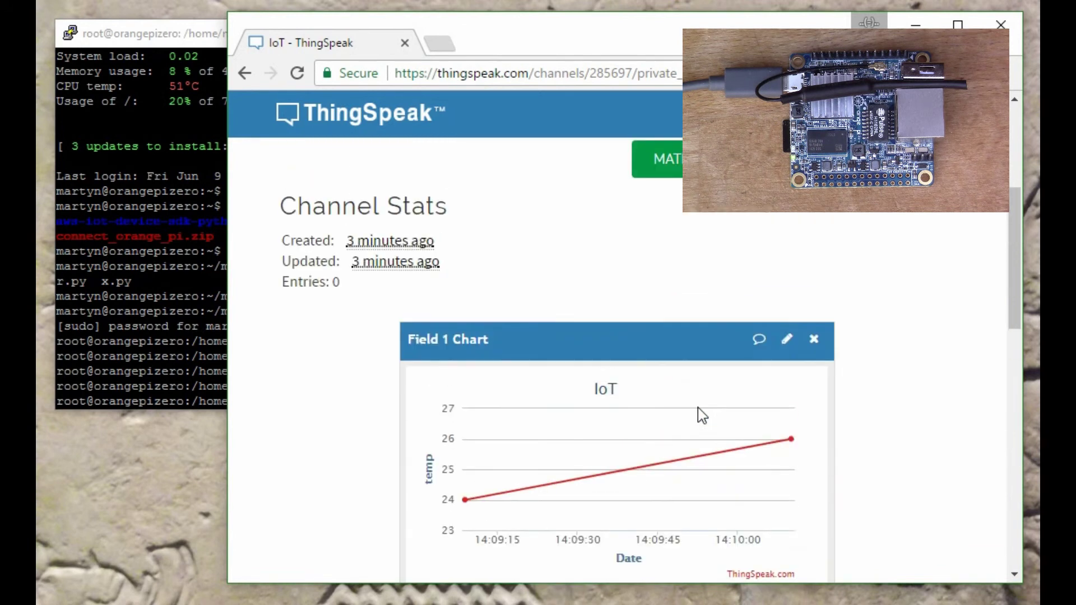
scroll(697, 415, "up", 5)
scroll(697, 414, "down", 2)
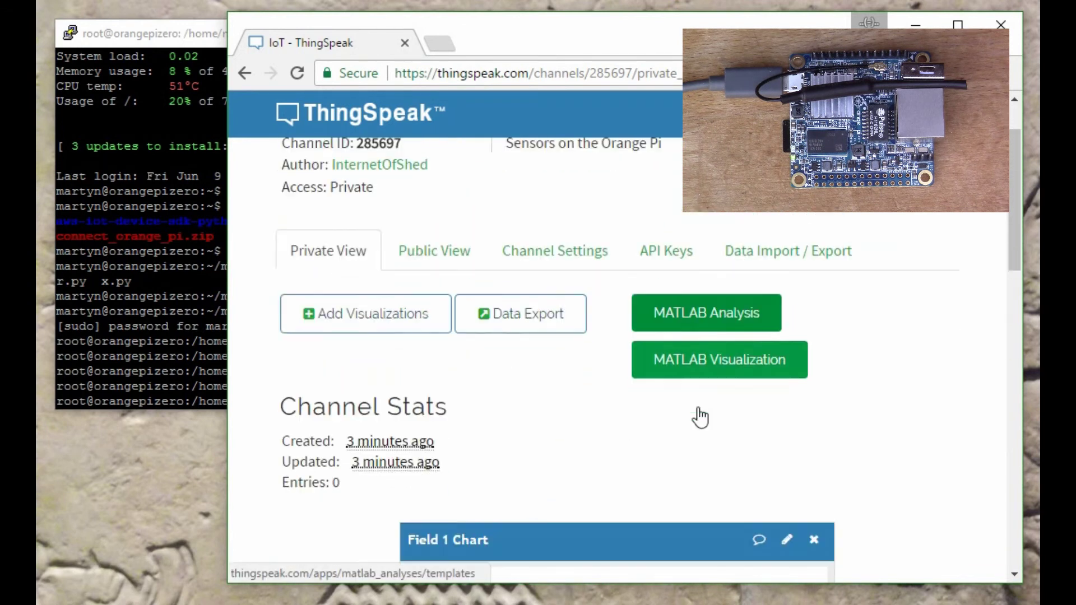
scroll(697, 409, "down", 1)
scroll(698, 407, "up", 1)
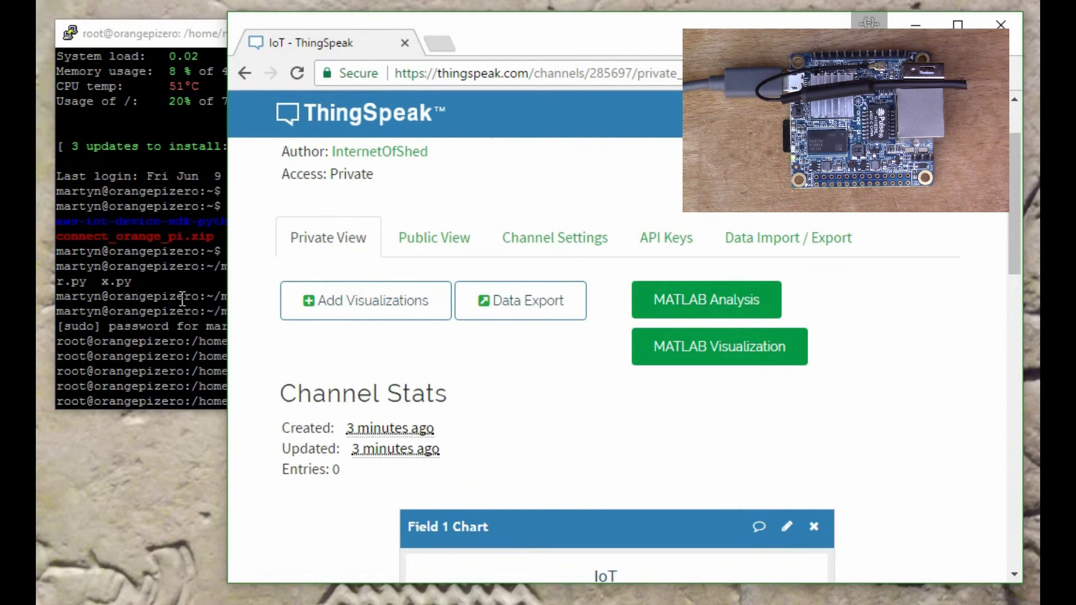
left_click(188, 332)
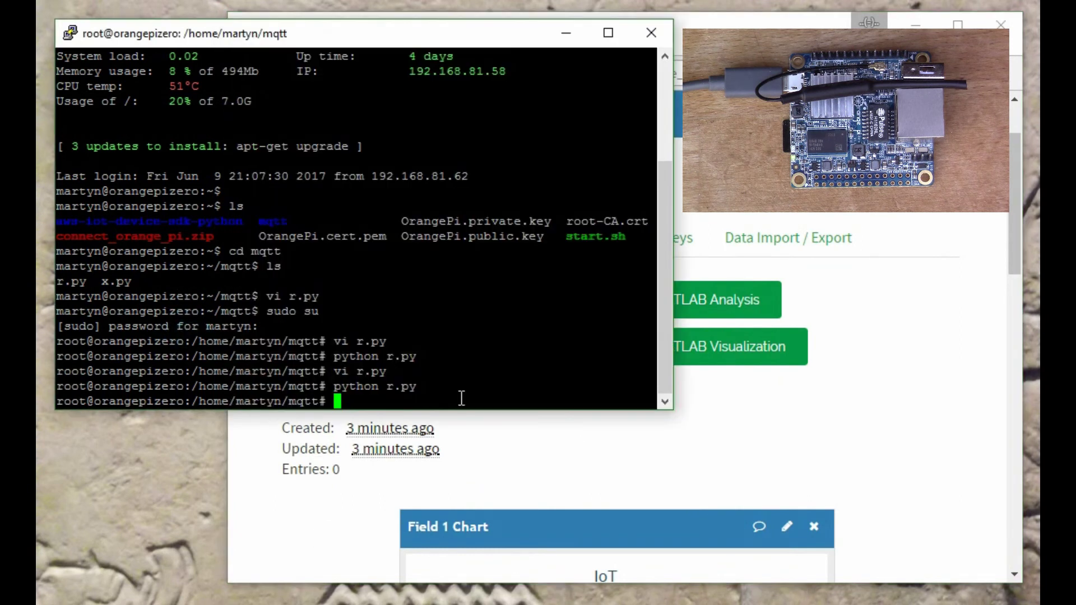